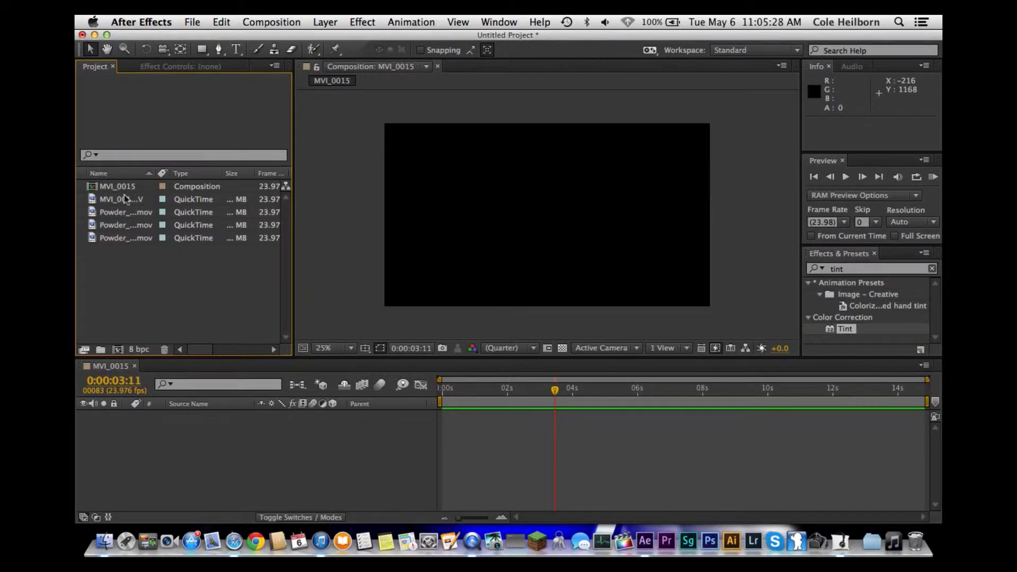
Create the MVI_0016 composition from MVI_0015.MOV and slide the clip earlier in the timeline
click(126, 199)
drag(134, 204, 117, 349)
drag(614, 421, 410, 429)
Preview the composition and park the current time at 0:00:02:13
key(space)
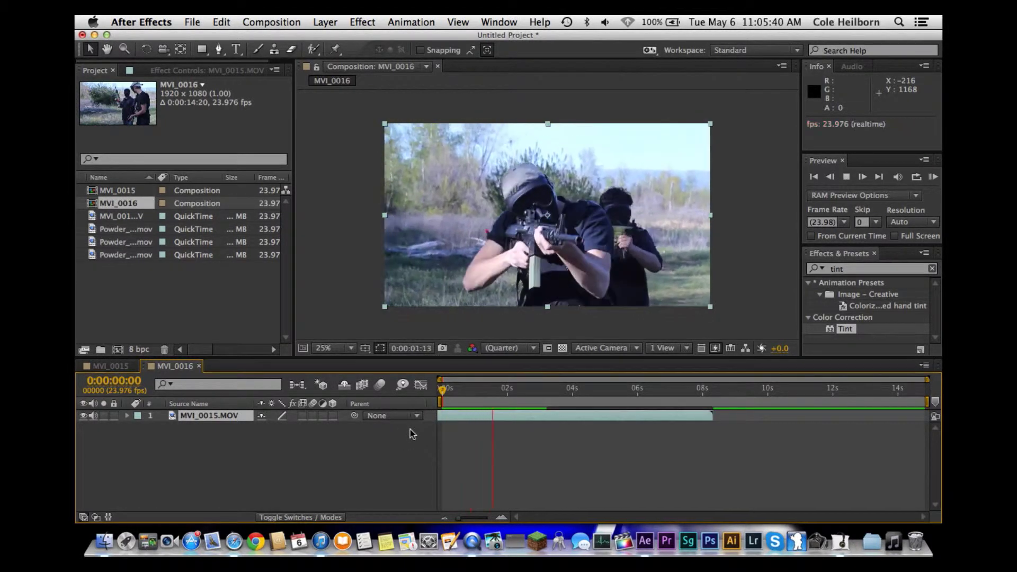
key(space)
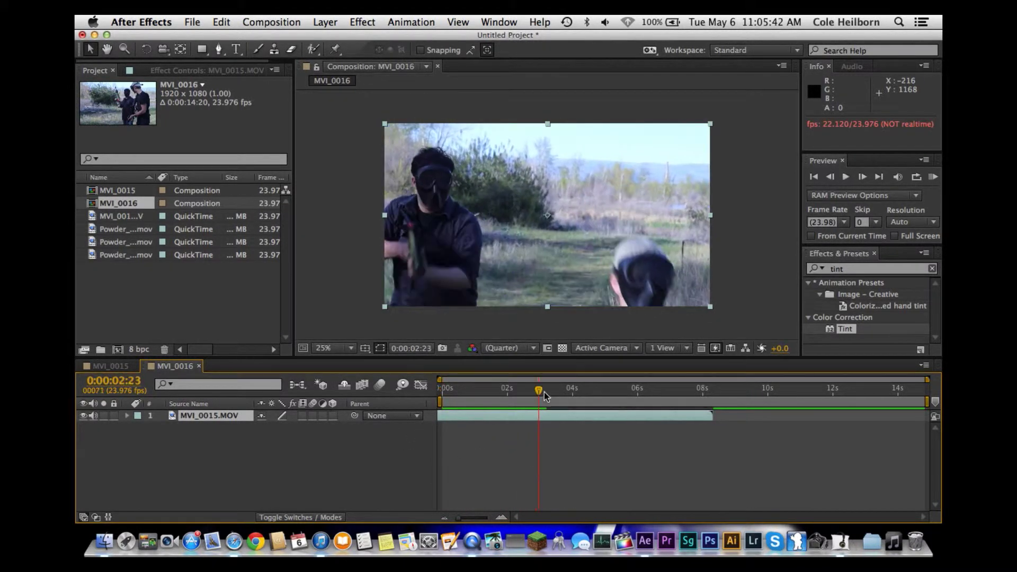
drag(540, 392, 525, 392)
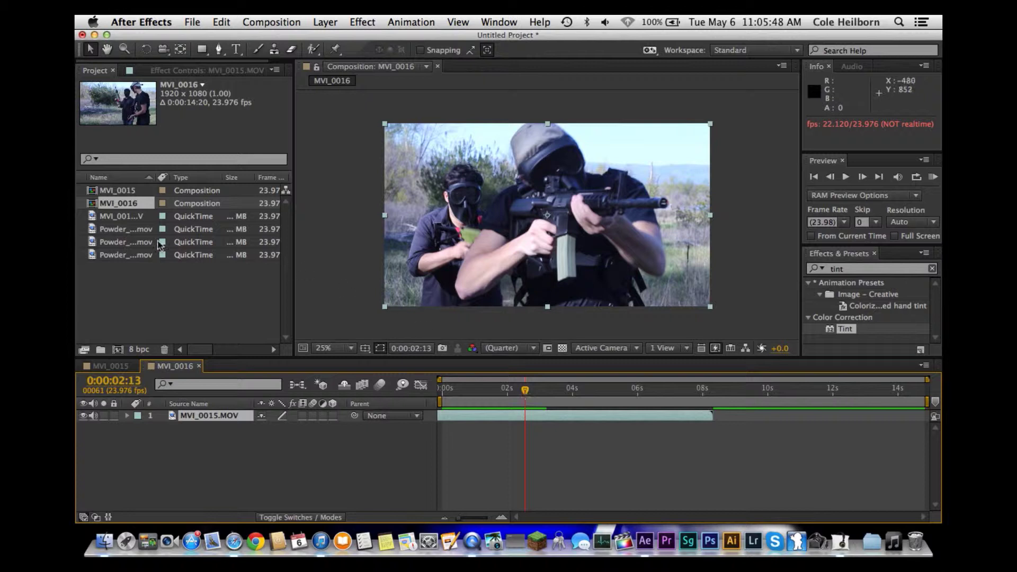
click(142, 234)
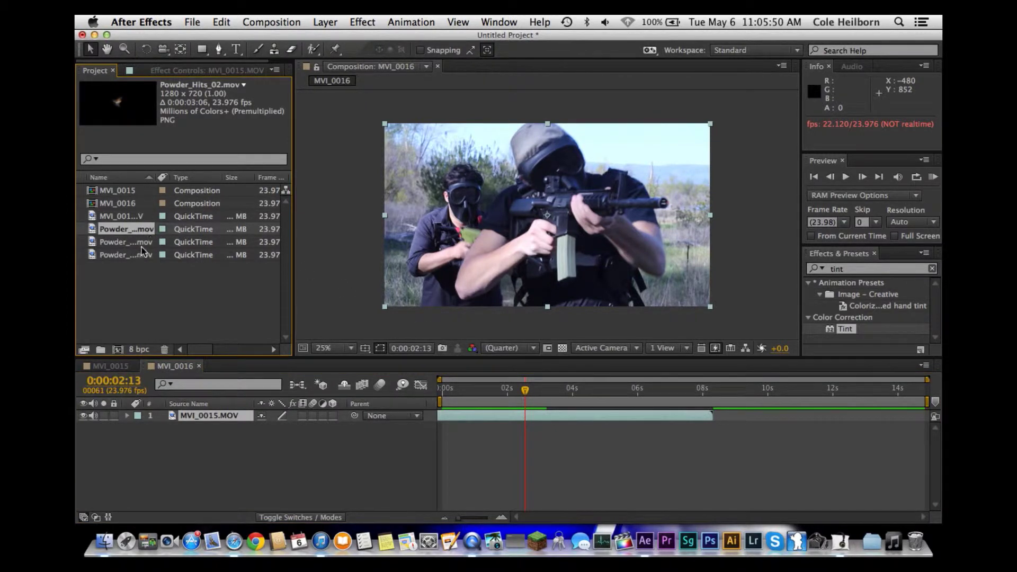
Add the two powder-hit clips to the timeline above the footage
click(141, 247)
shift+click(149, 259)
drag(136, 249, 206, 417)
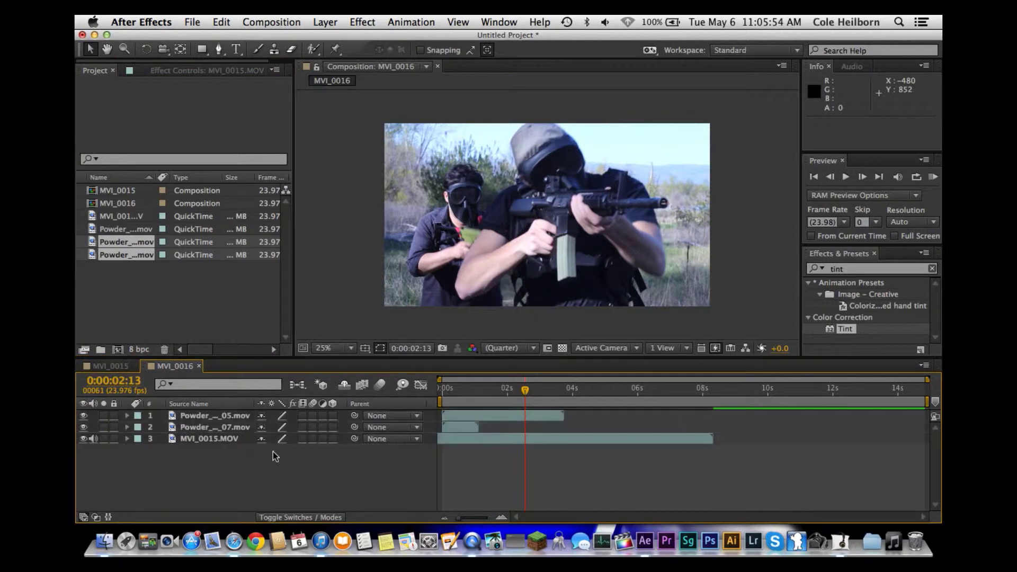
Start Powder_Hits_05 at 0:00:02:13 and replace its source with Powder_Hits_02
drag(479, 422, 563, 421)
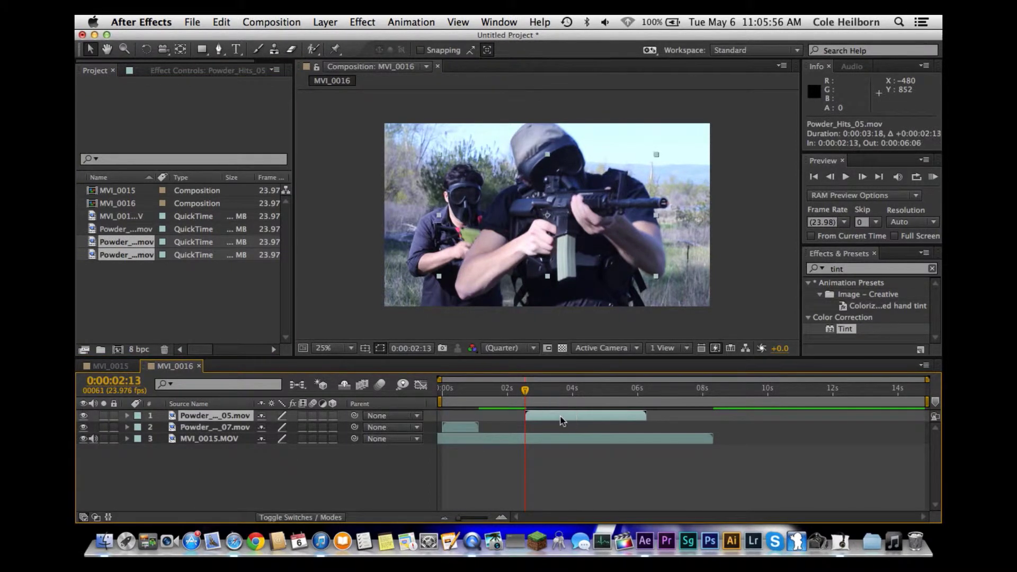
click(576, 421)
key(super+alt+slash)
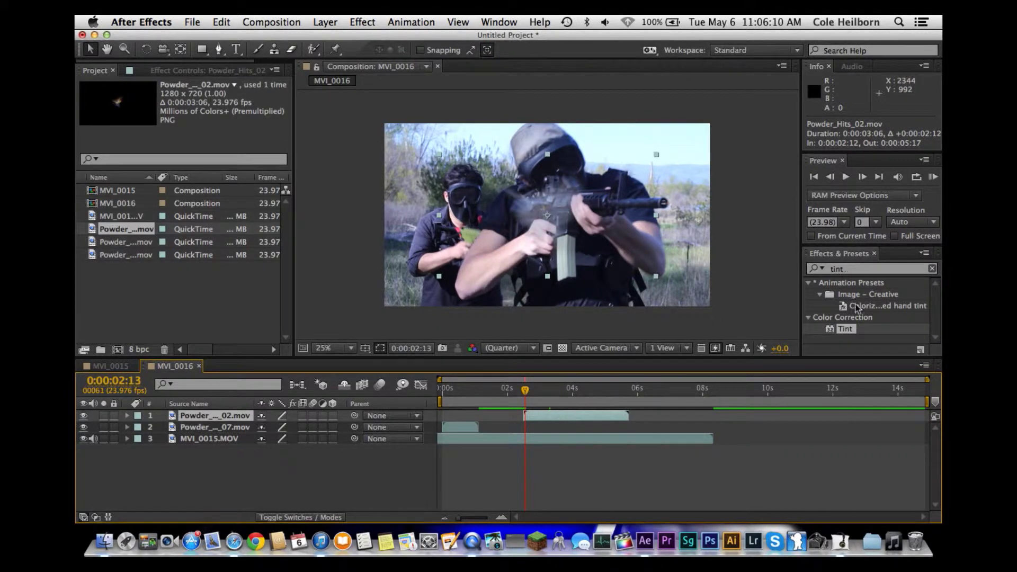
Add a Tint to Powder_Hits_02 with red Map Black To and 9E2929 Map White To
drag(847, 331, 245, 422)
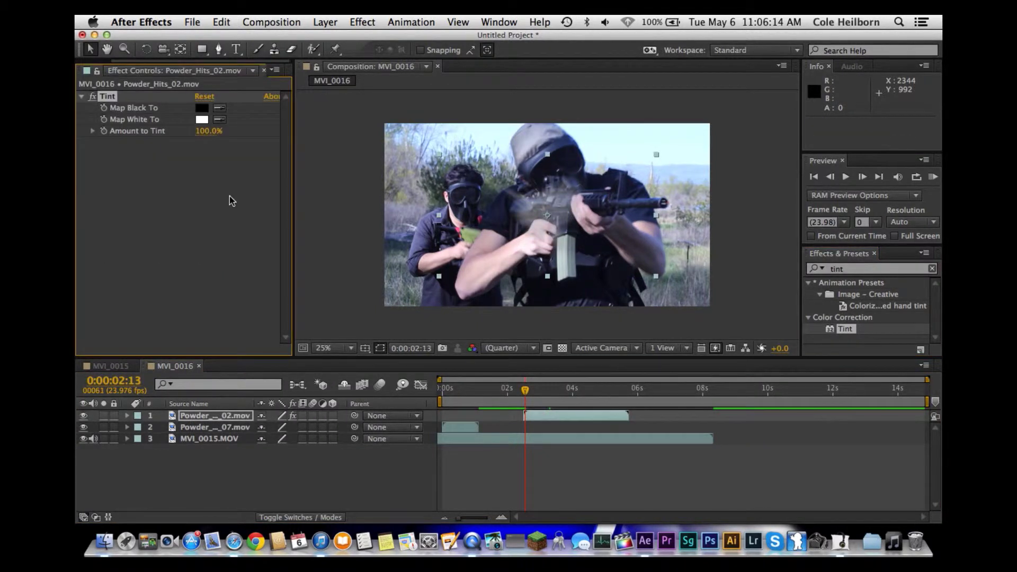
click(202, 109)
click(721, 283)
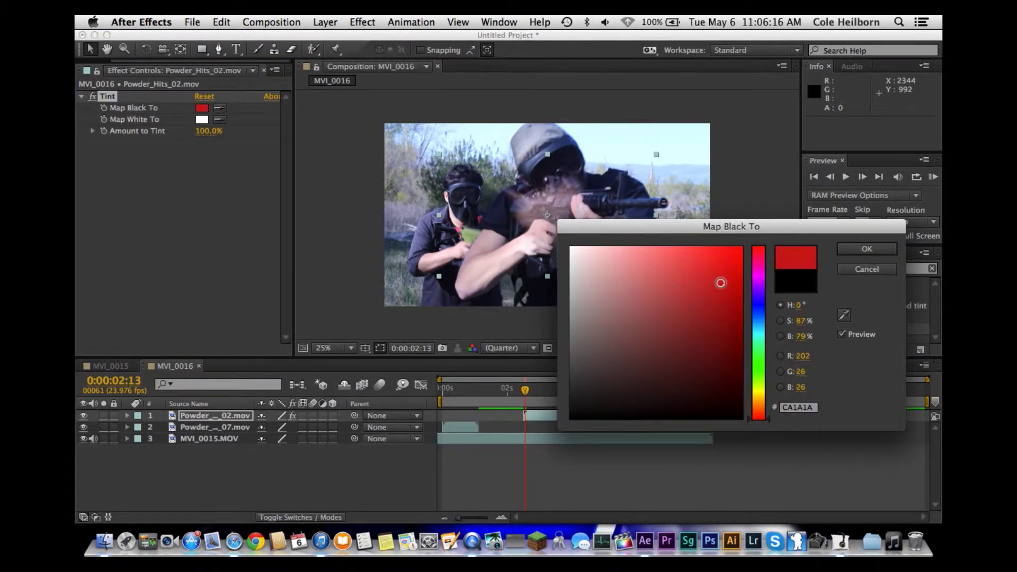
click(867, 249)
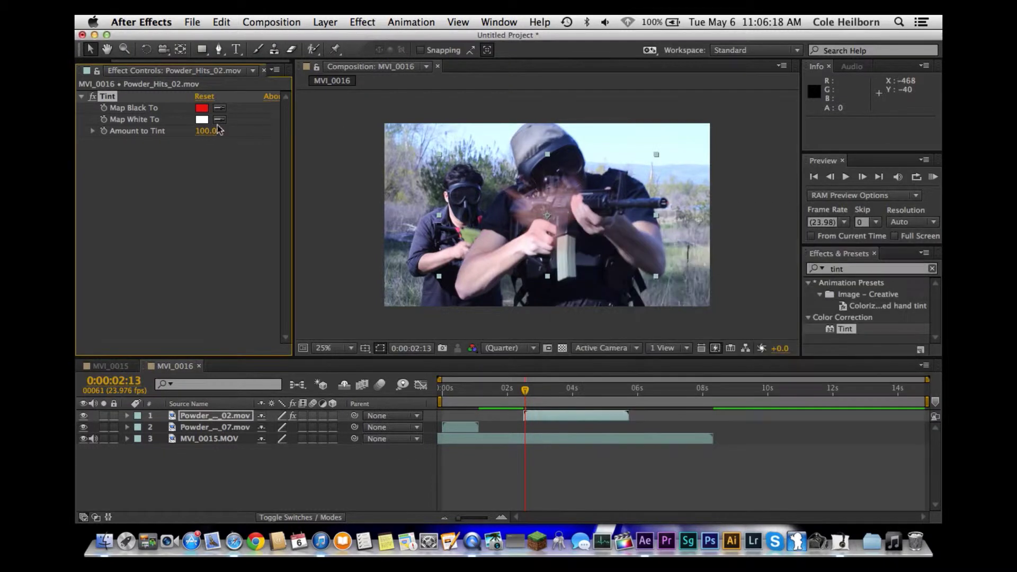
click(201, 119)
mouse_move(734, 305)
mouse_down()
mouse_move(727, 279)
mouse_move(700, 270)
mouse_up()
click(698, 313)
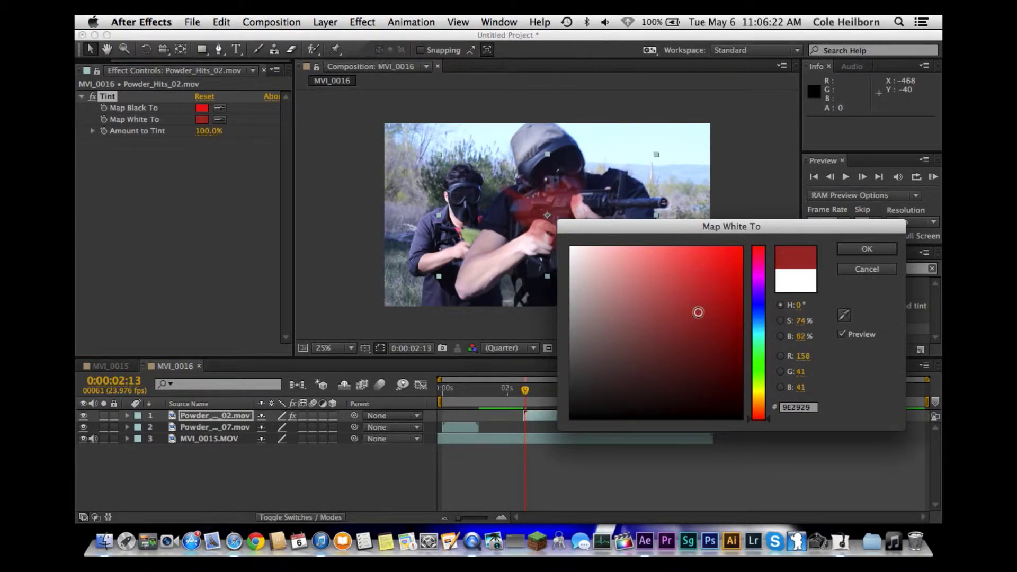
click(867, 249)
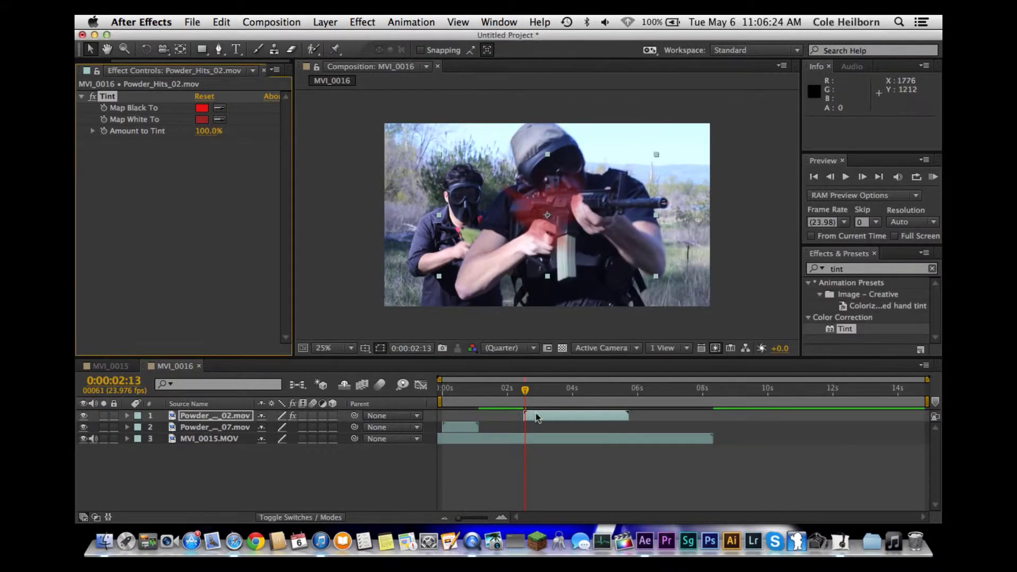
Move the red hit up over the player's head and scale it to 121%
drag(555, 209, 566, 171)
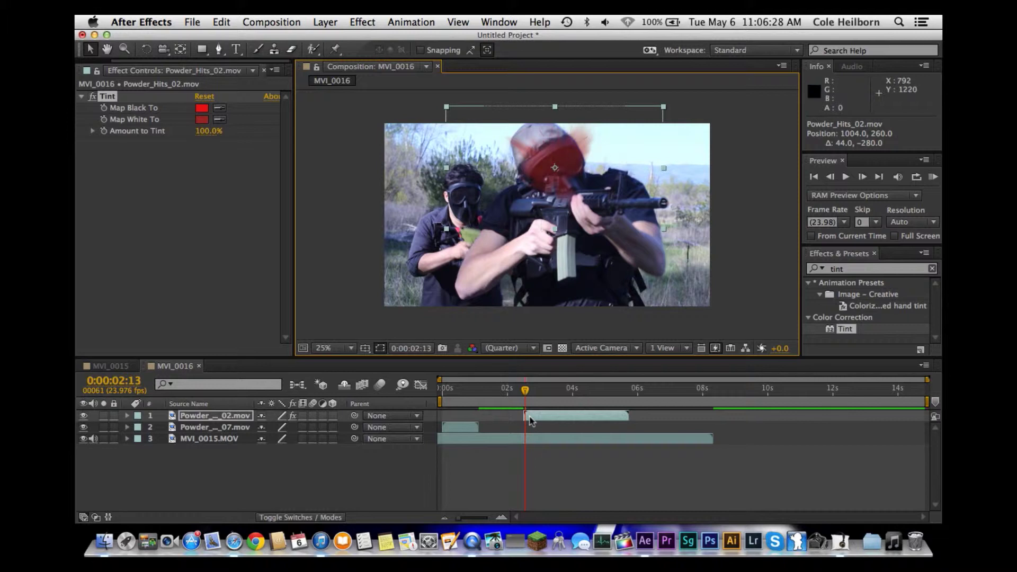
key(space)
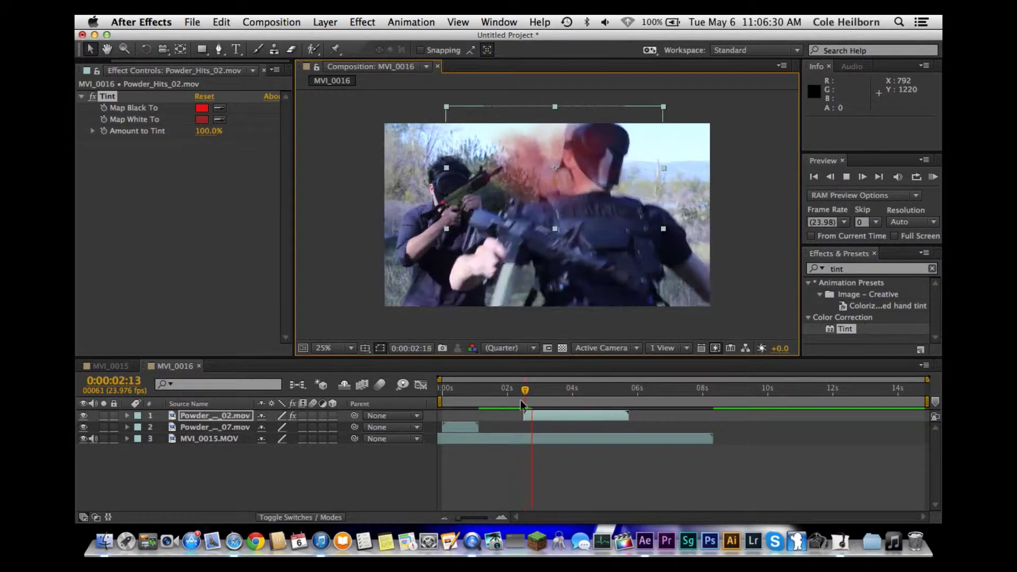
click(524, 398)
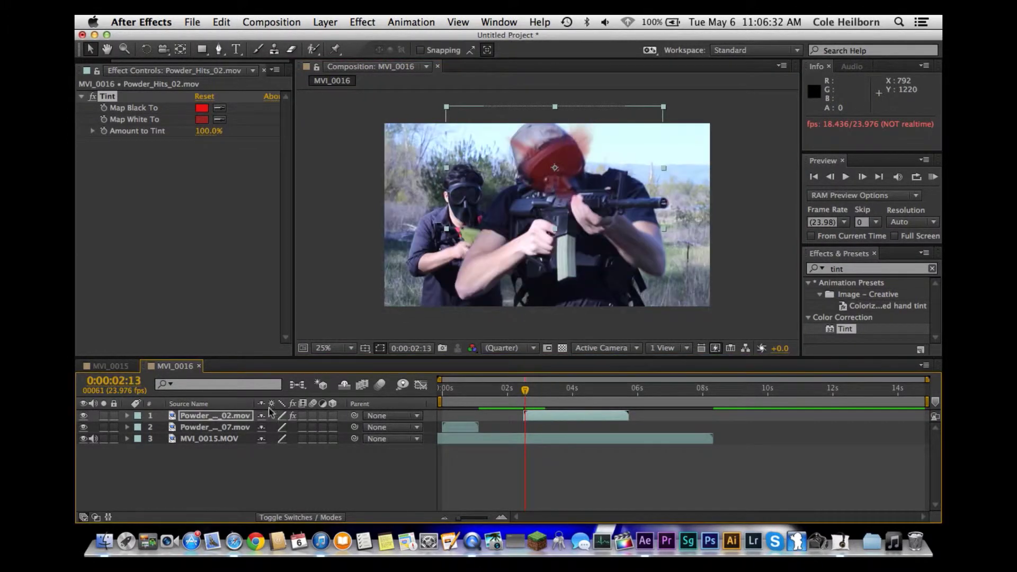
click(233, 416)
key(s)
click(281, 427)
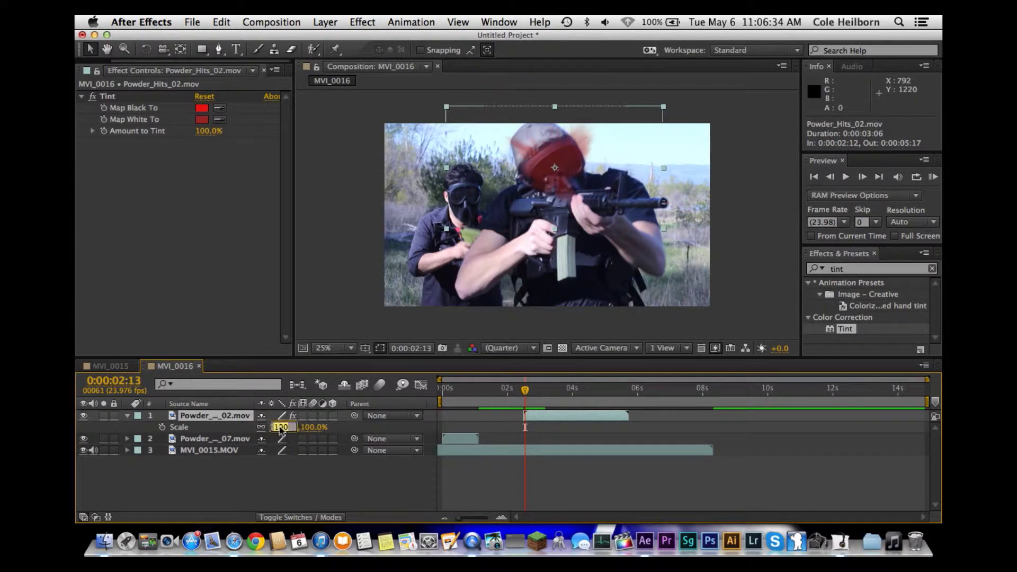
click(311, 428)
drag(284, 432, 665, 437)
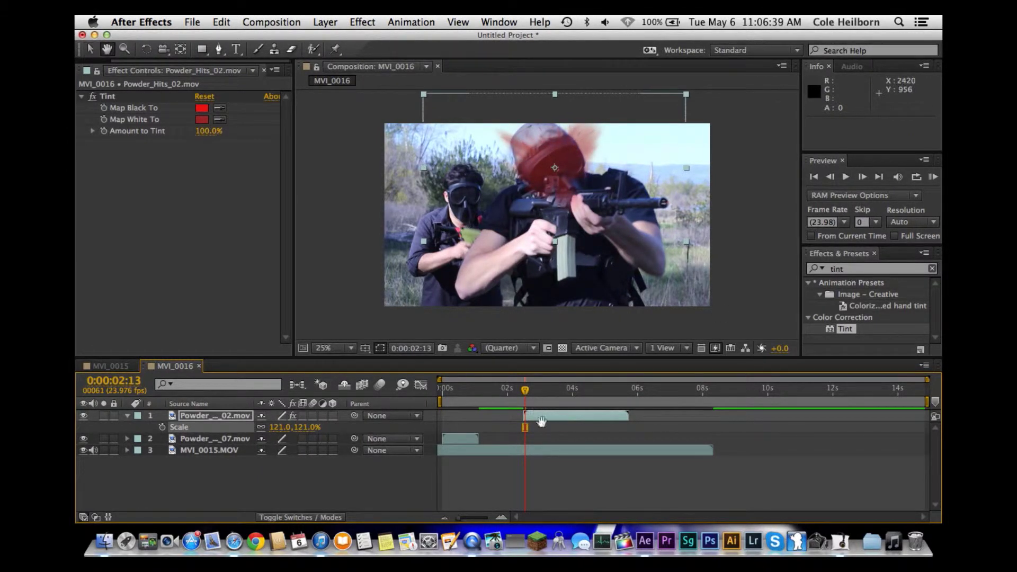
Preview the enlarged hit and make Powder_Hits_07 start just after 0:00:02:13
key(space)
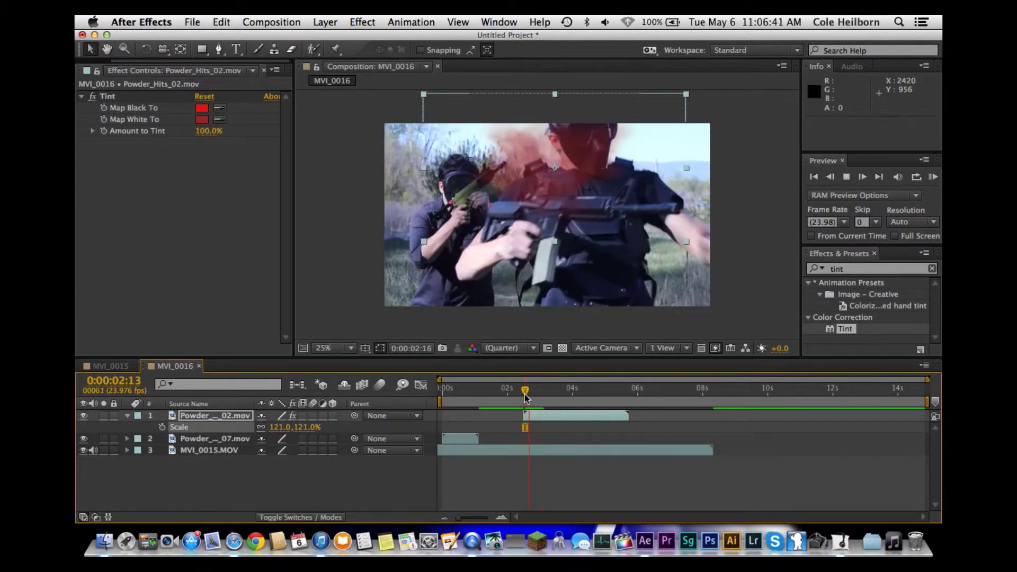
drag(524, 397, 505, 394)
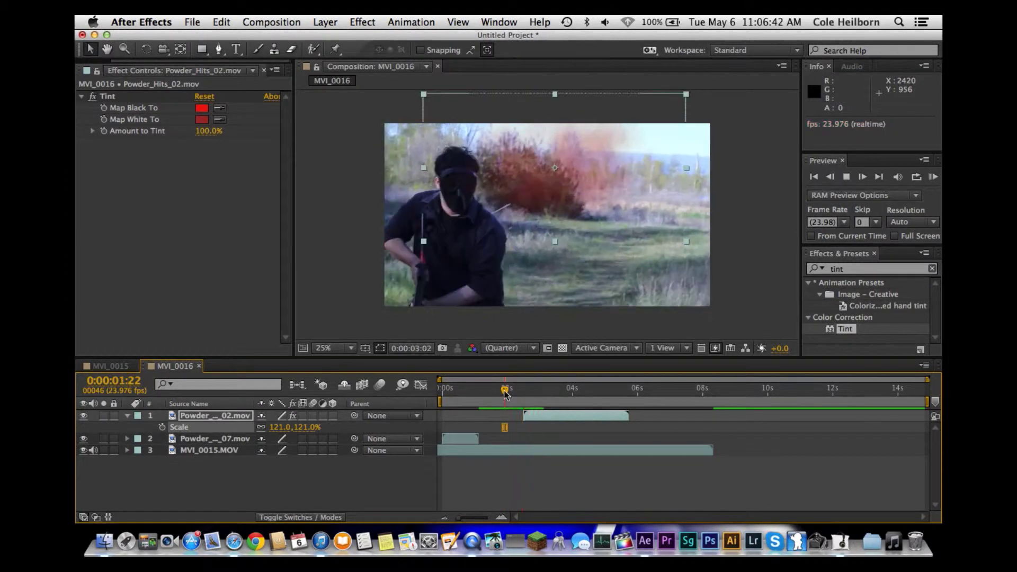
click(526, 395)
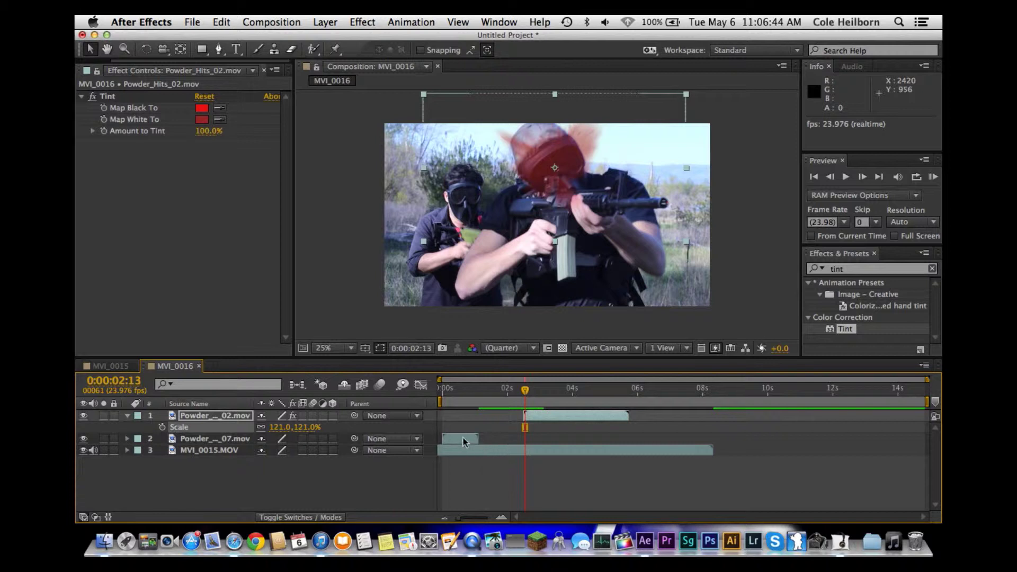
drag(466, 438, 545, 444)
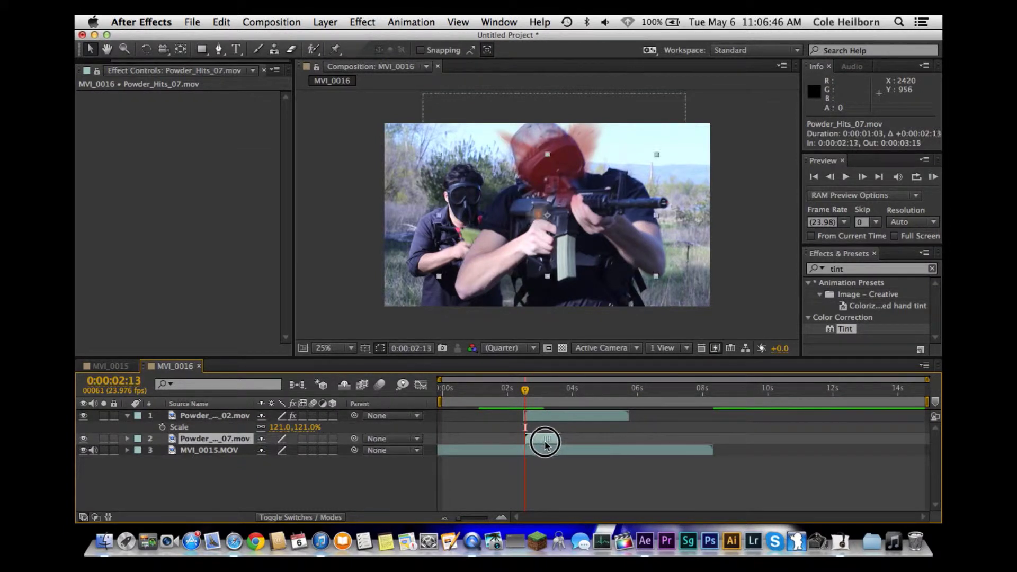
Add a Tint to Powder_Hits_07 with a pale yellow Map Black To colour
drag(846, 329, 554, 439)
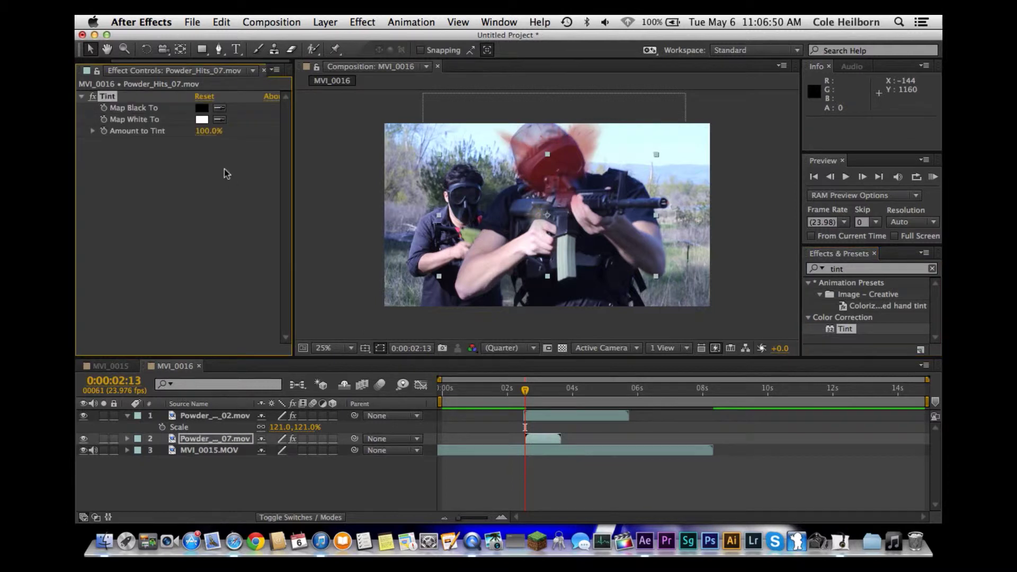
click(201, 109)
drag(759, 401, 760, 394)
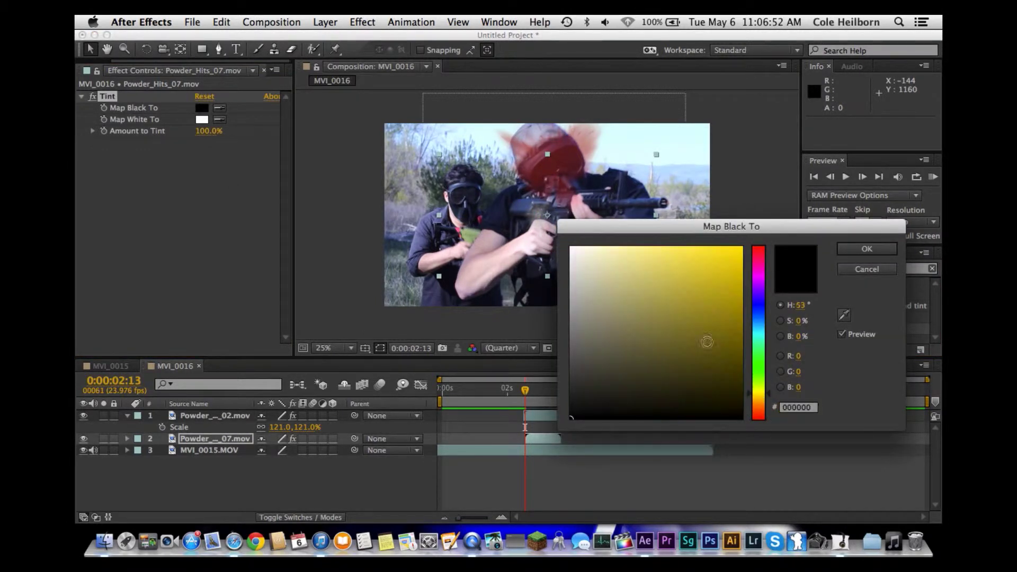
drag(652, 271, 671, 258)
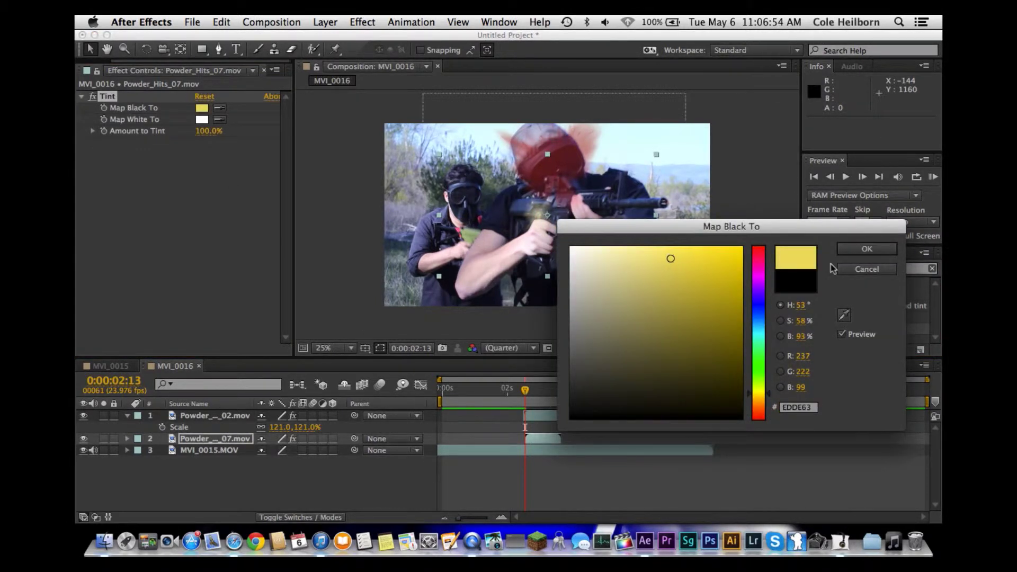
click(867, 248)
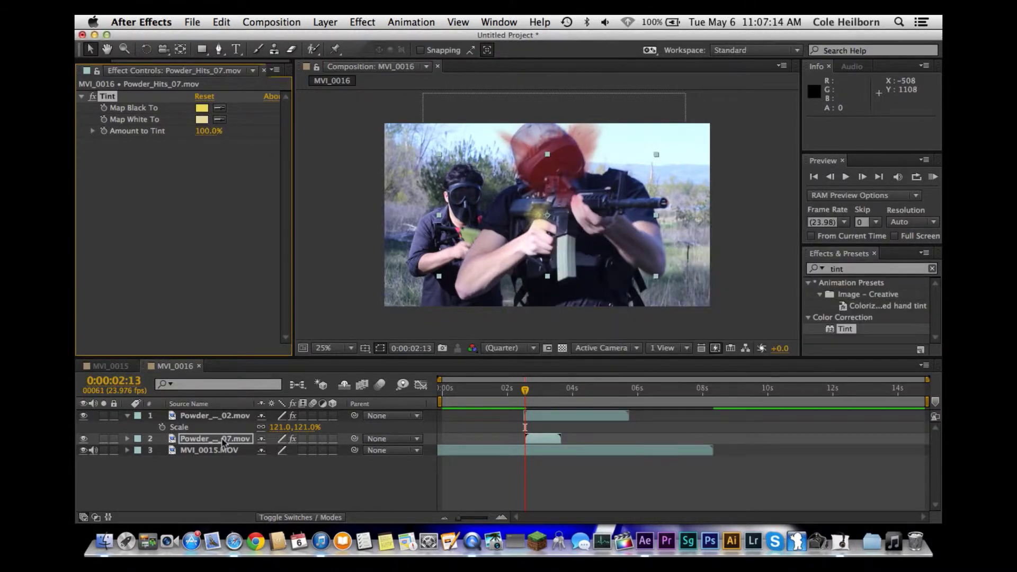
right_click(217, 439)
key(Escape)
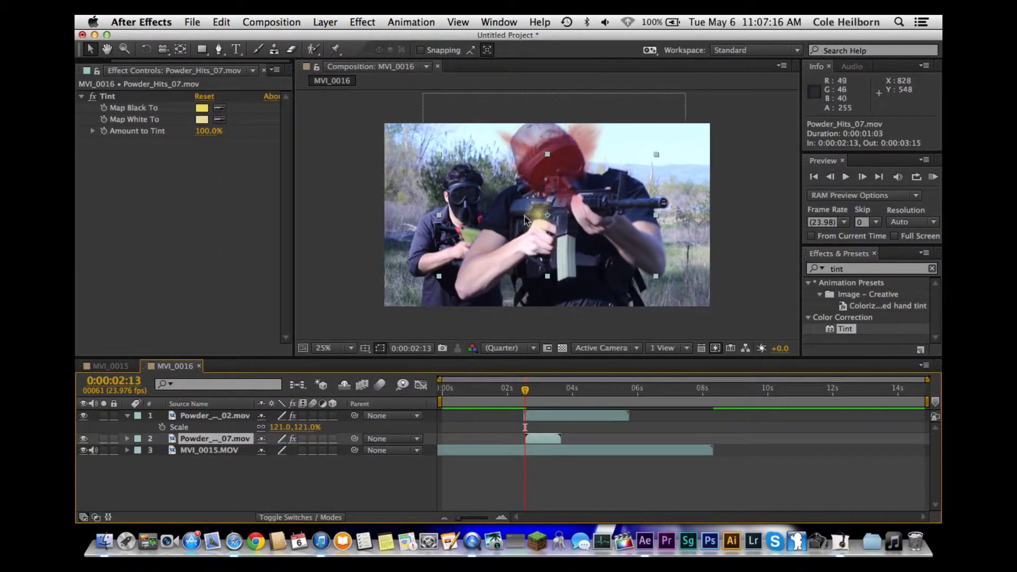
Place the yellow burst on the player's head, preview, and nudge it one pixel left
drag(525, 217, 547, 176)
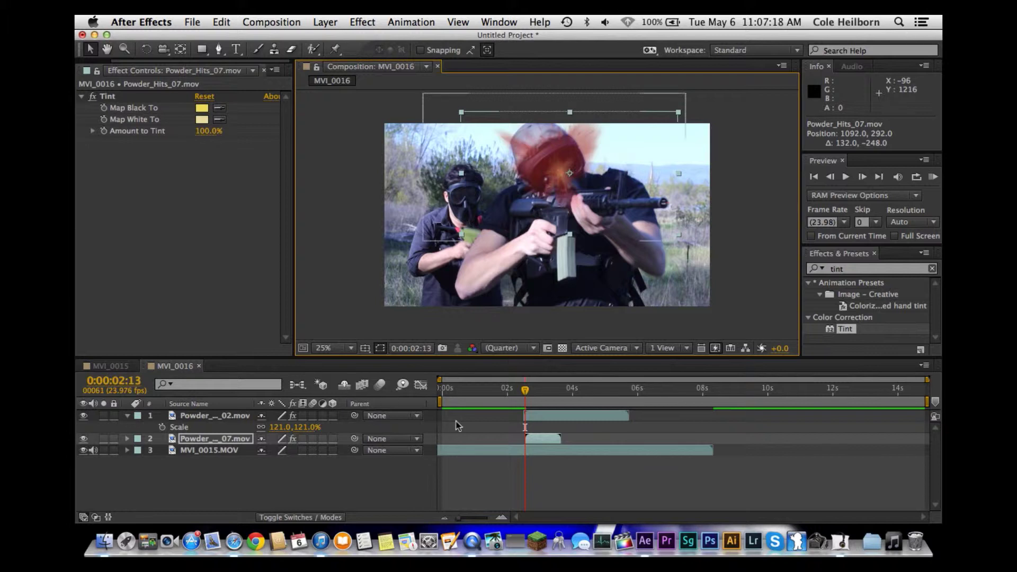
click(511, 391)
key(space)
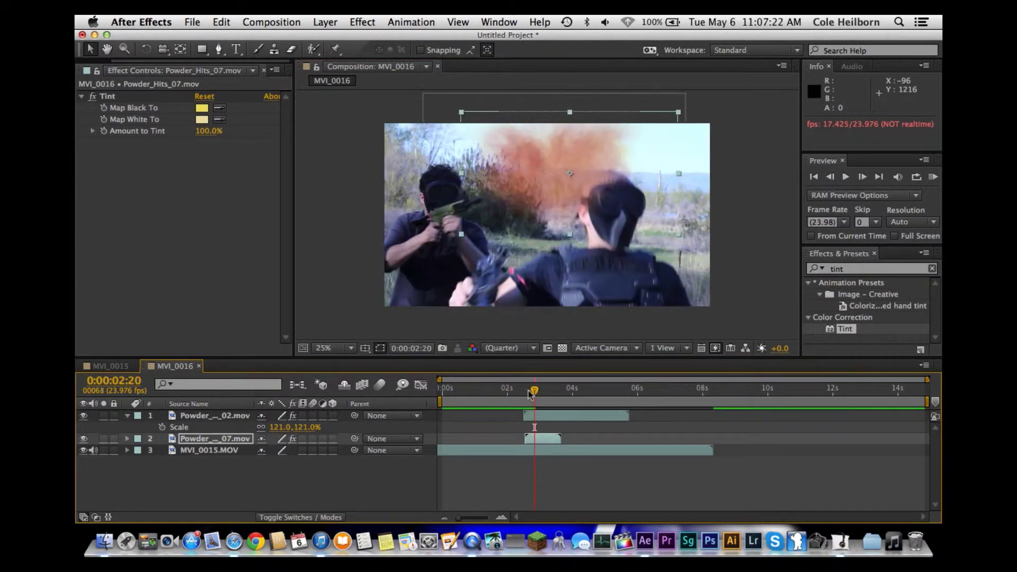
click(526, 391)
key(Left)
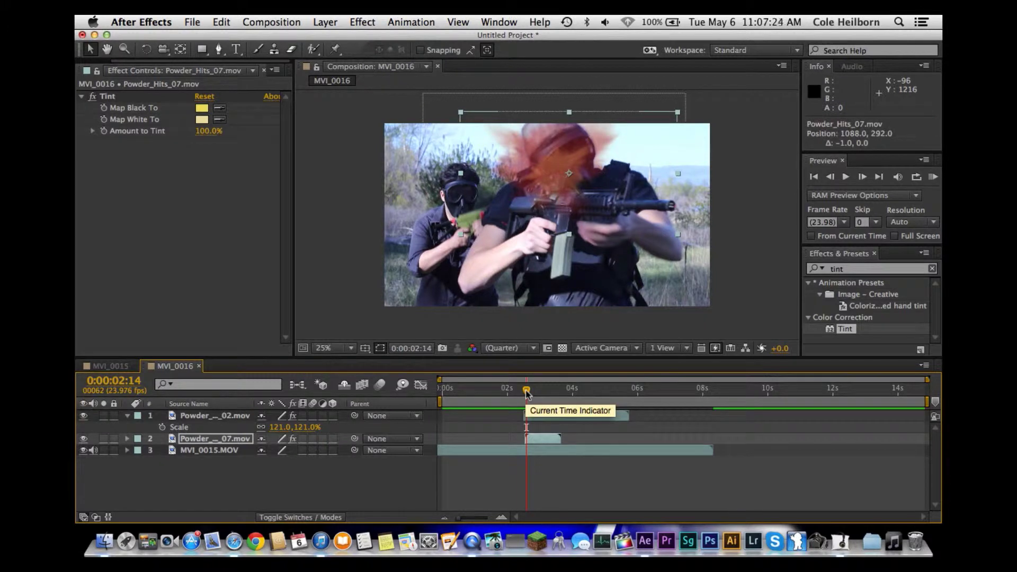
key(Page_Up)
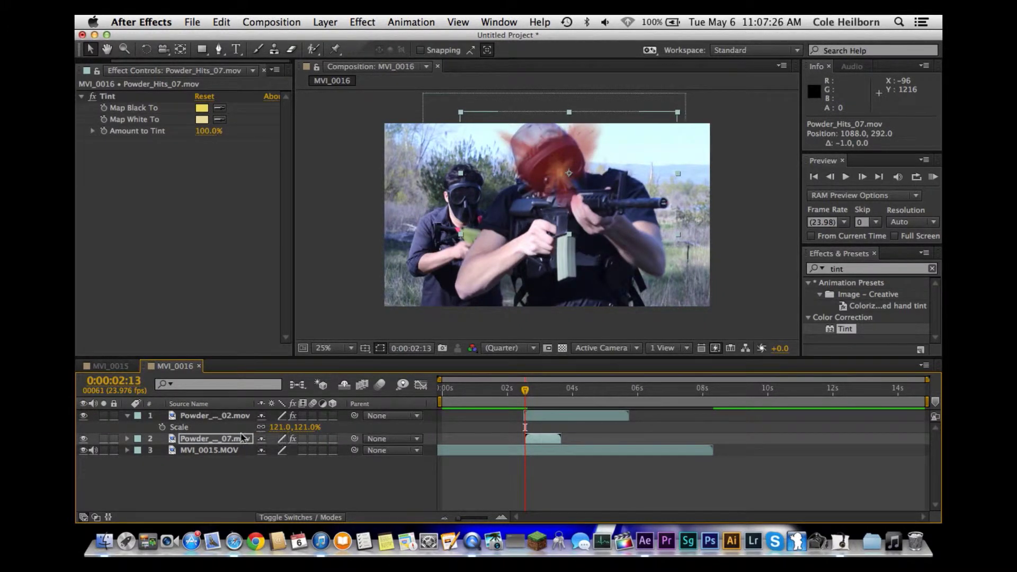
Lower Powder_Hits_07's Opacity to 71% at 0:00:02:13 and preview the faded hit
click(242, 438)
key(t)
drag(267, 452, 255, 445)
click(261, 483)
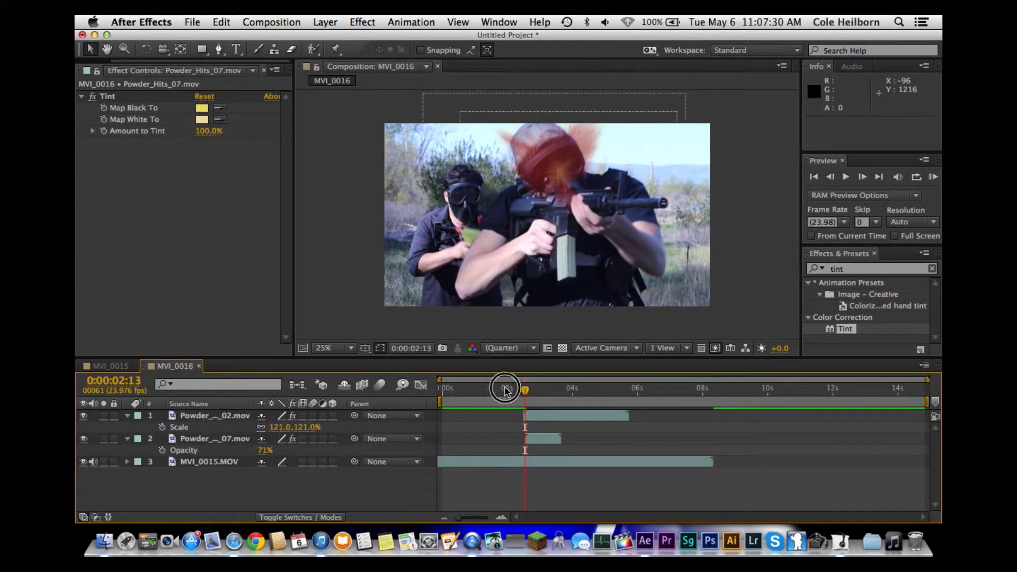
key(space)
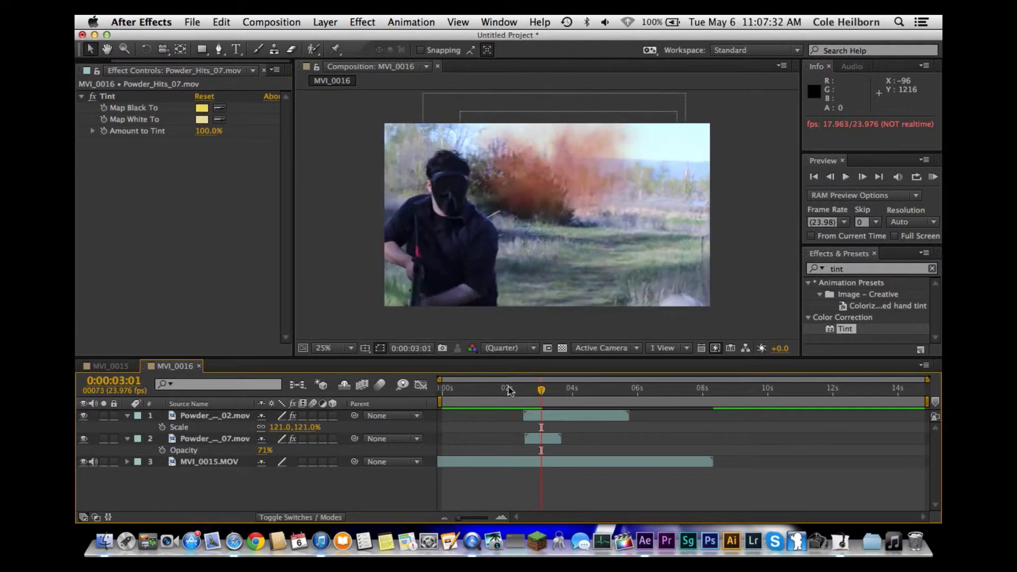
click(503, 391)
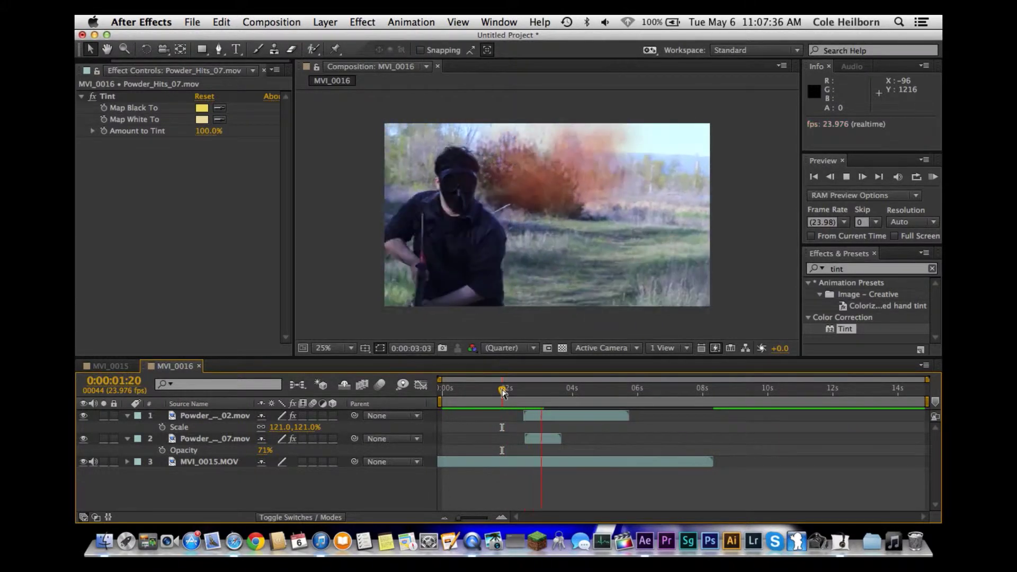
click(502, 391)
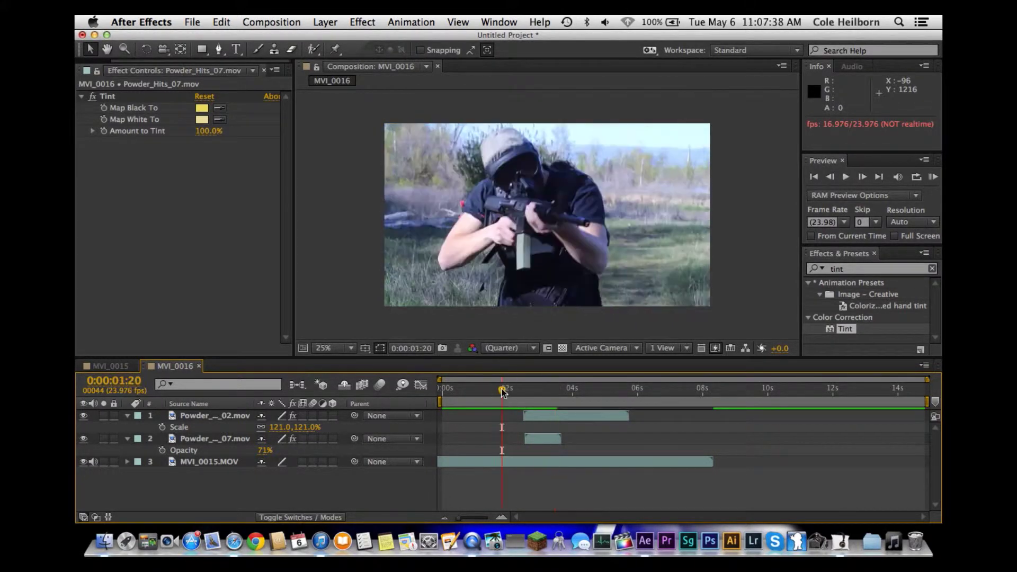
key(space)
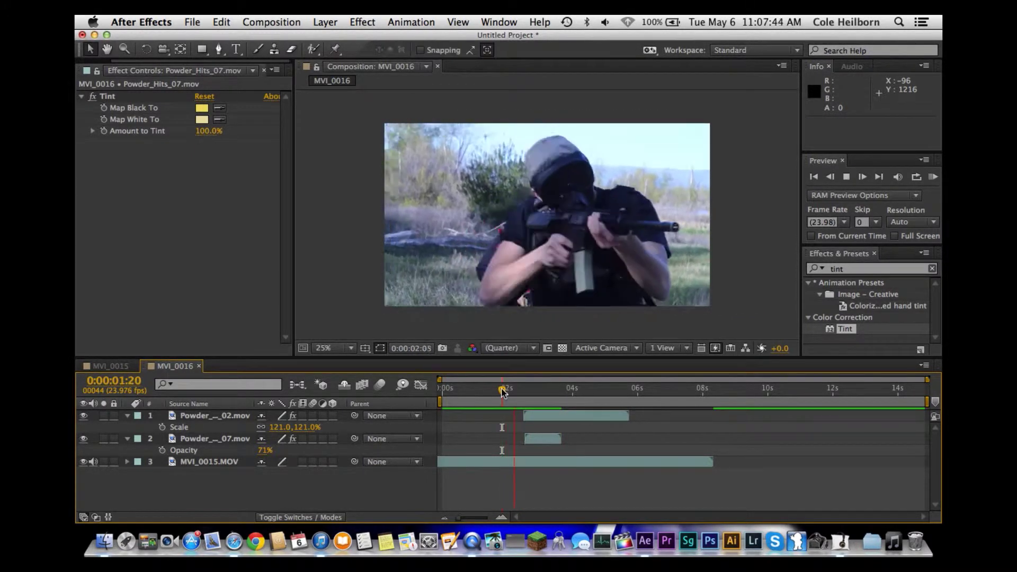
key(space)
key(Page_Down)
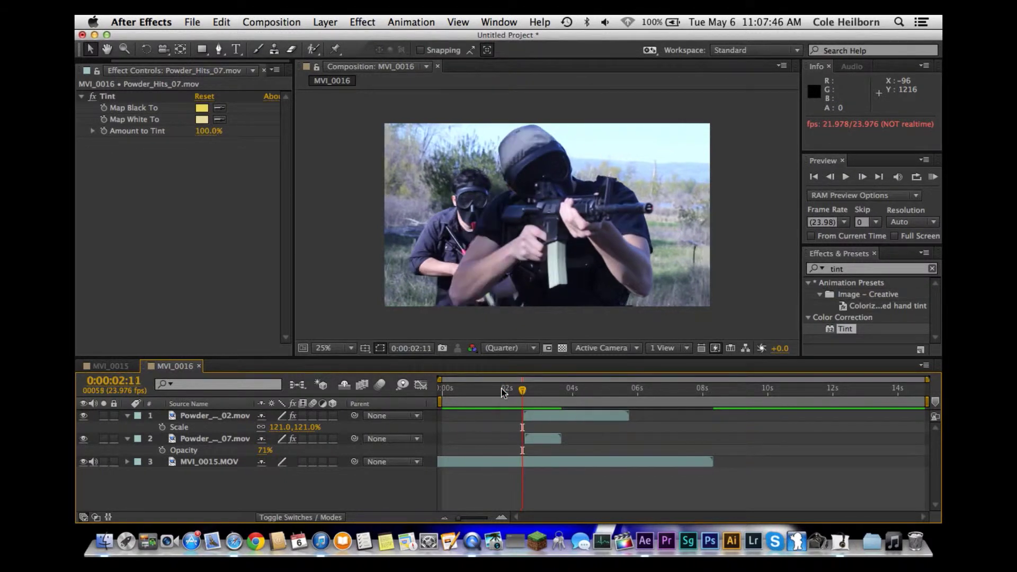
key(Page_Down)
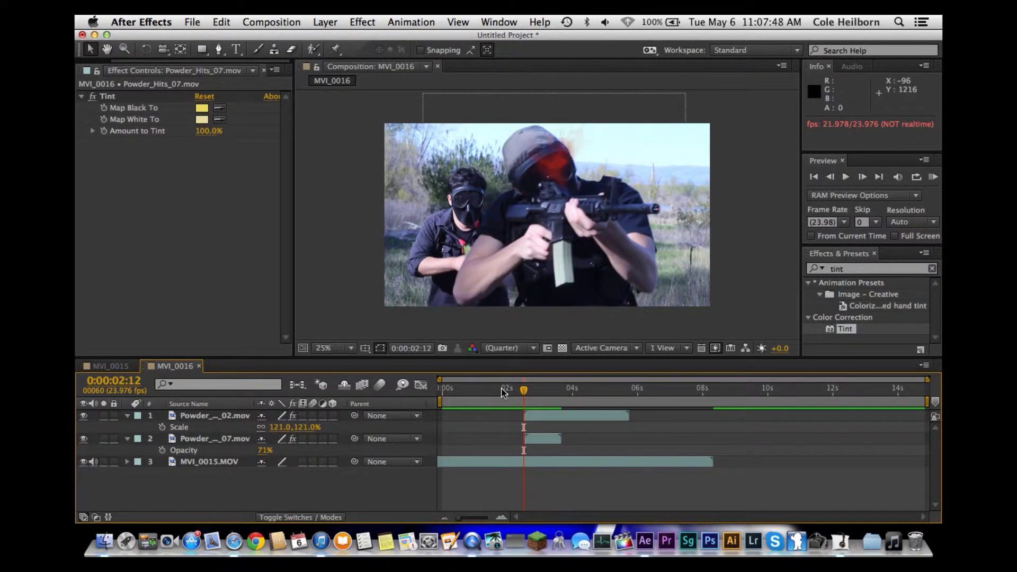
Set Position keyframes on Powder_Hits_02 and Powder_Hits_07 at 0:00:02:12
click(219, 418)
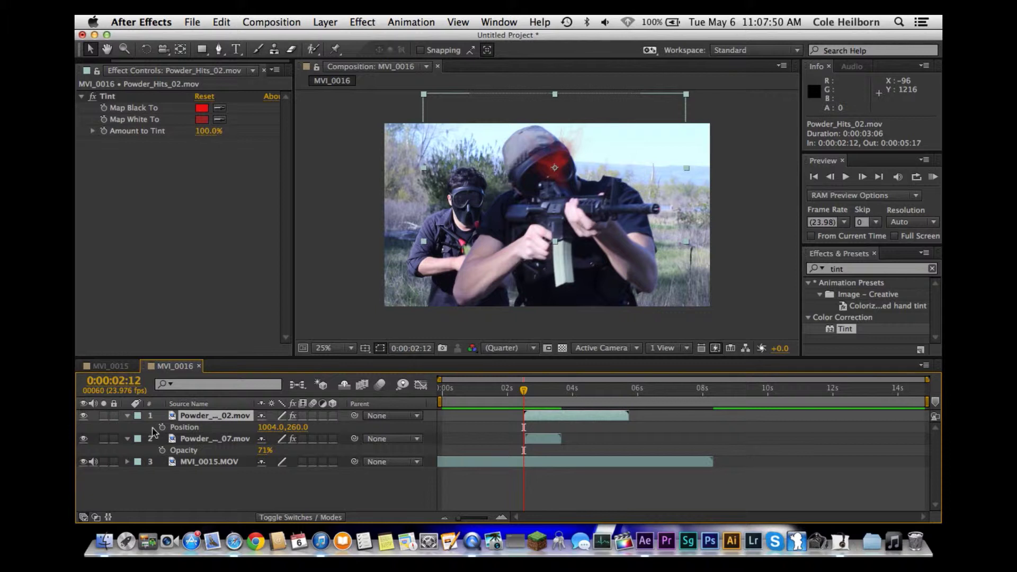
click(161, 427)
click(196, 440)
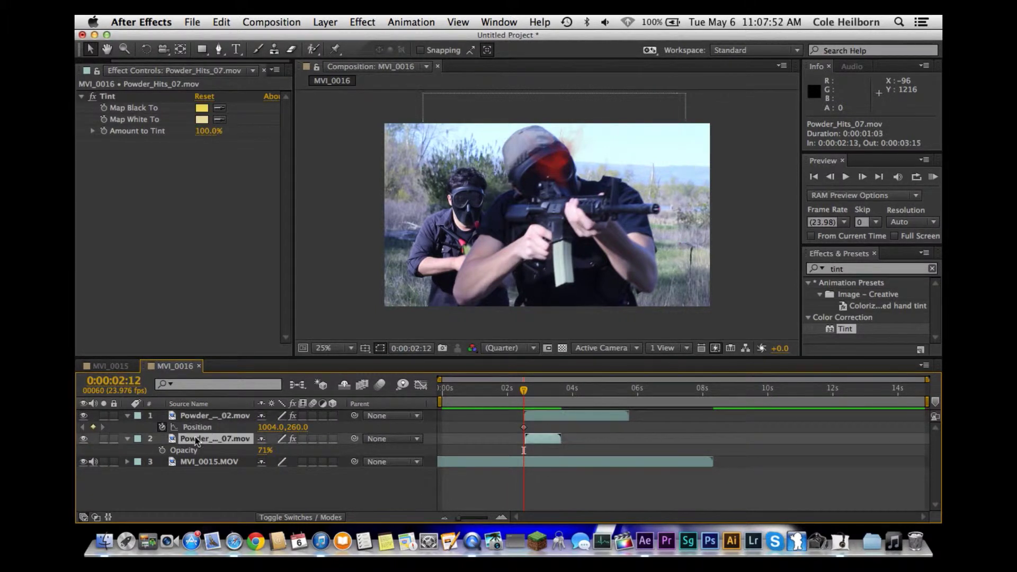
click(162, 450)
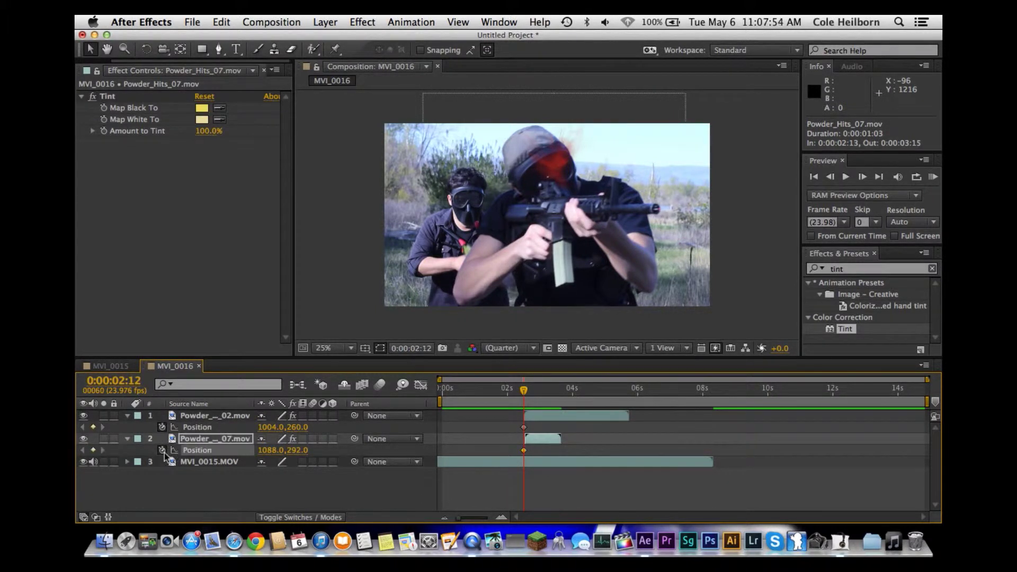
Step forward frame by frame, moving Powder_Hits_07 up and right to follow the head
key(Page_Down)
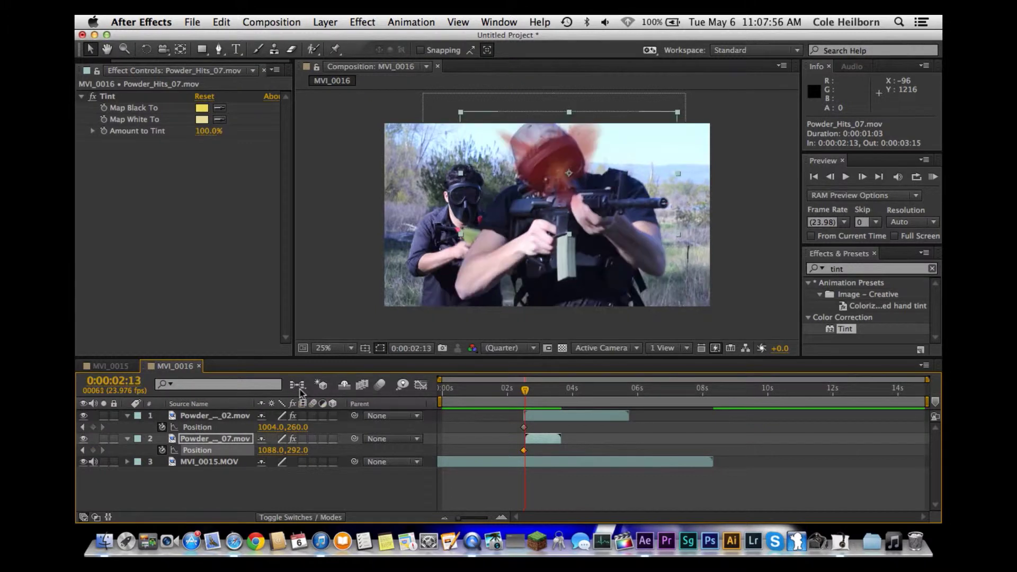
key(Page_Down)
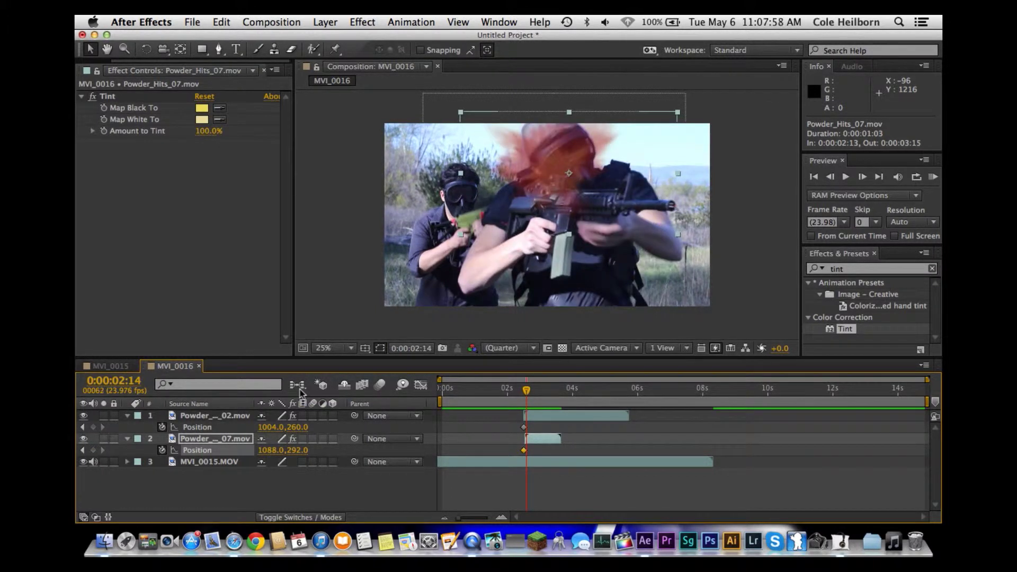
key(Page_Down)
mouse_move(549, 172)
mouse_down()
mouse_move(572, 159)
mouse_move(562, 165)
mouse_up()
key(Page_Down)
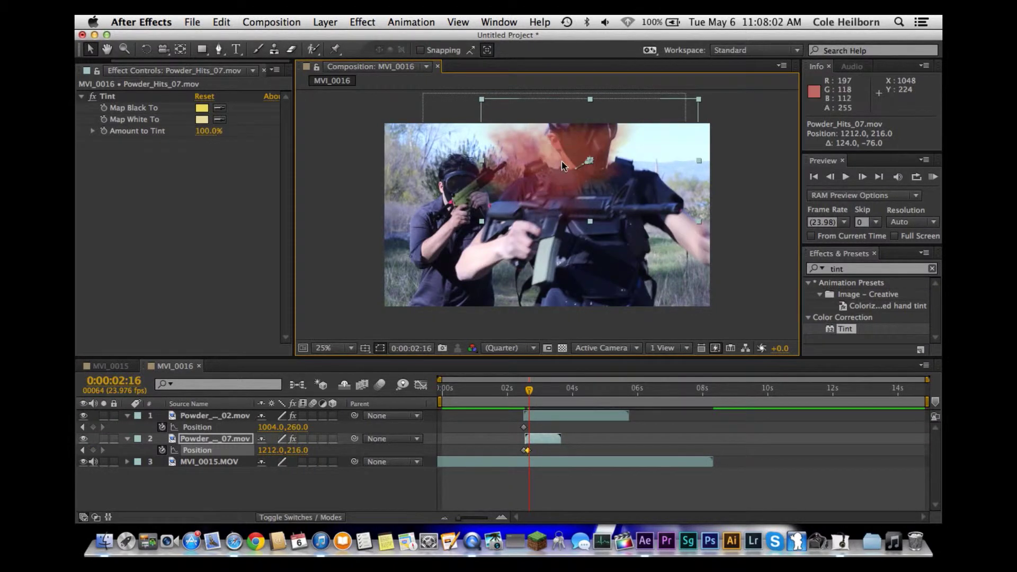
key(Page_Down)
drag(562, 161, 572, 172)
Keep keyframing the burst right and down with the head through 0:00:03:10
key(Page_Down)
key(Page_Down)
key(Page_Down)
key(Page_Down)
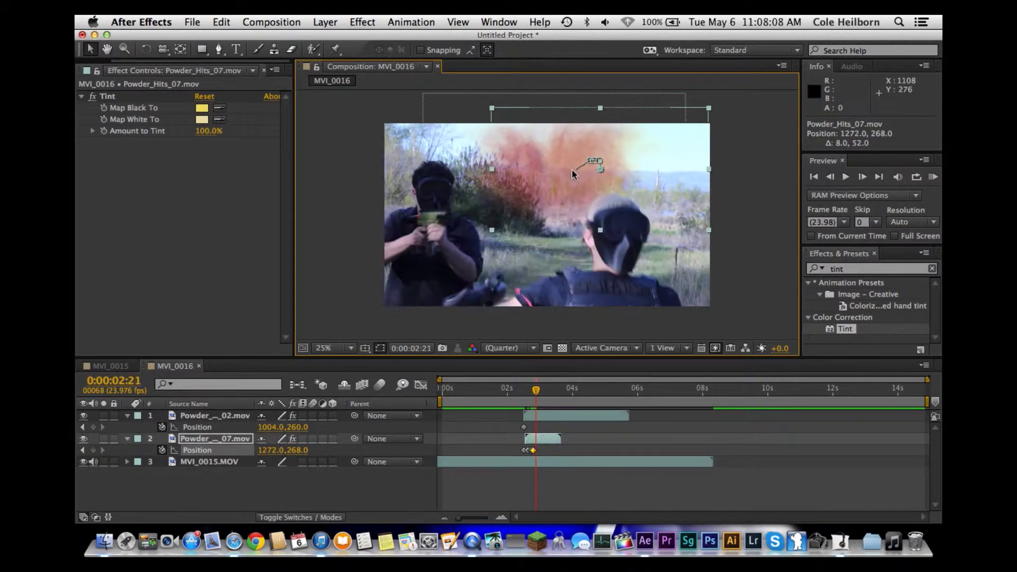
key(Page_Down)
drag(572, 171, 605, 179)
key(Page_Down)
key(Page_Down)
key(Page_Down)
key(Page_Down)
key(Page_Down)
key(Page_Down)
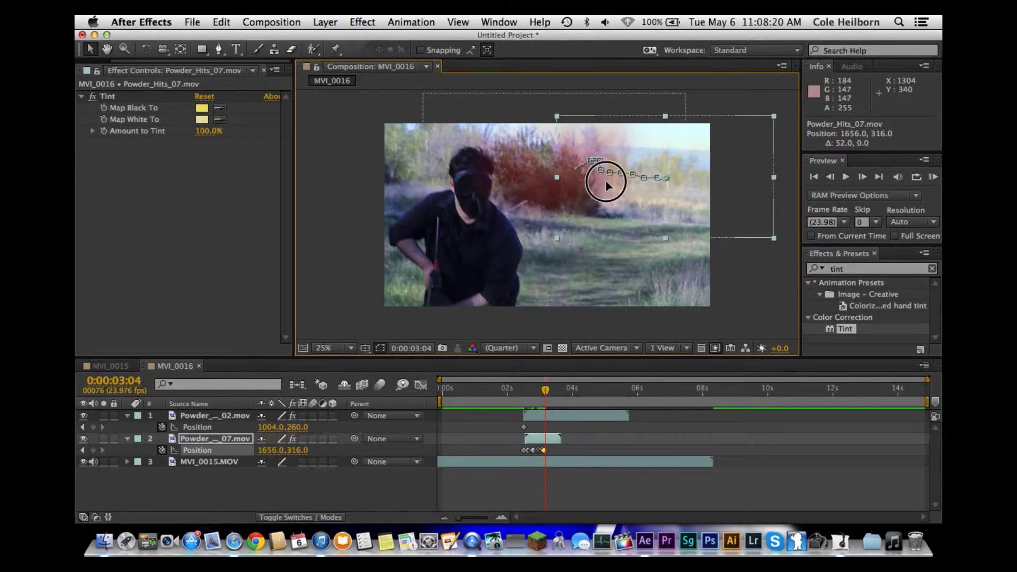
key(Page_Down)
drag(605, 179, 649, 191)
key(Page_Down)
key(Page_Down)
key(Page_Down)
key(Page_Down)
key(Page_Down)
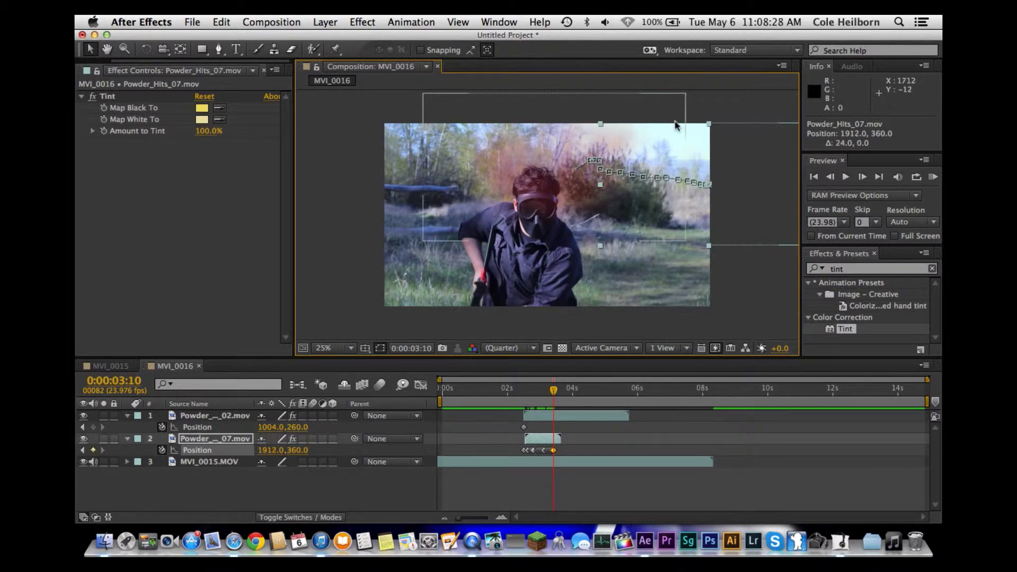
key(Page_Down)
click(521, 391)
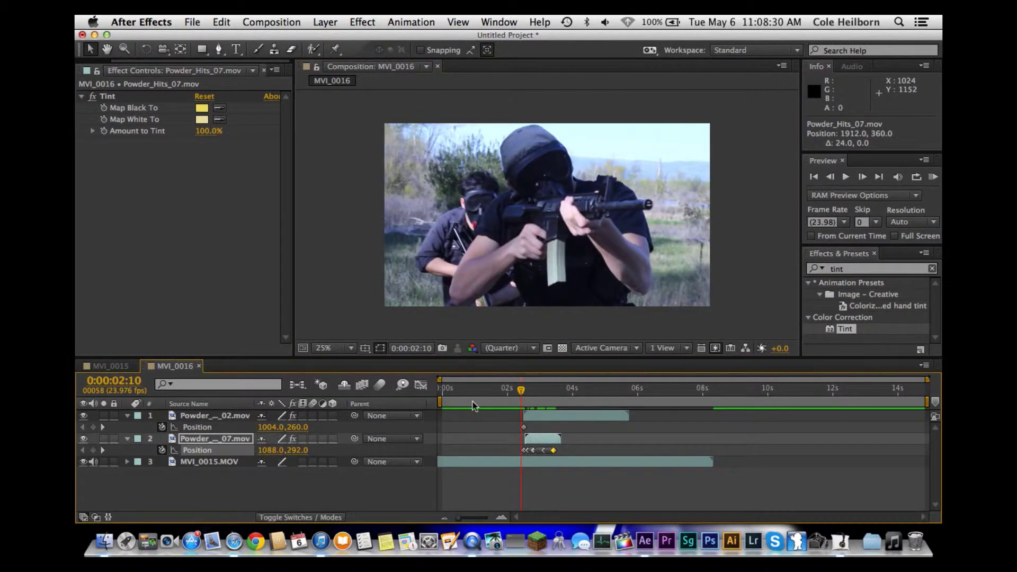
key(Page_Down)
key(Page_Down)
key(Page_Down)
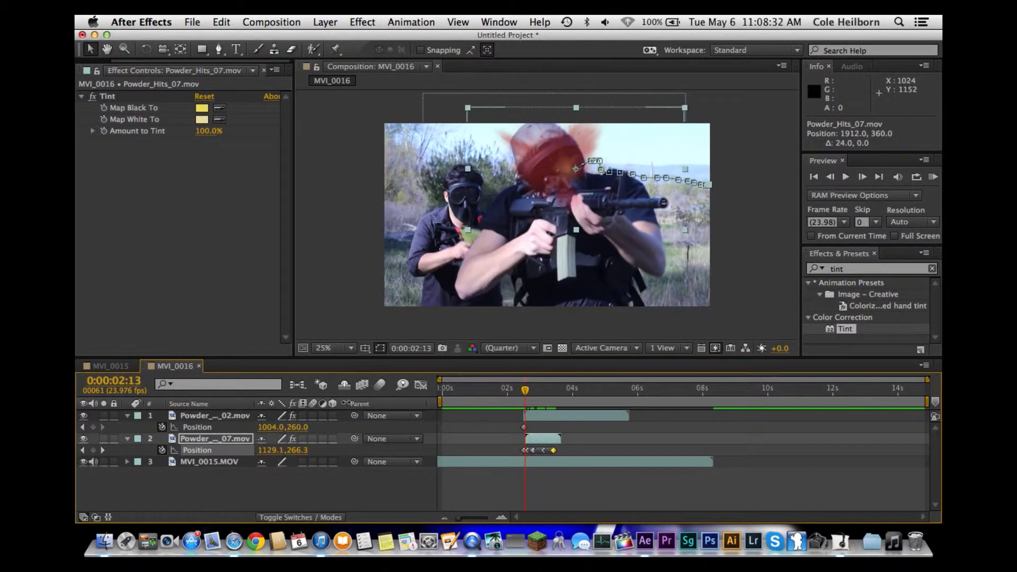
Copy Powder_Hits_07's Position keyframes and paste them onto Powder_Hits_02's Position
click(265, 472)
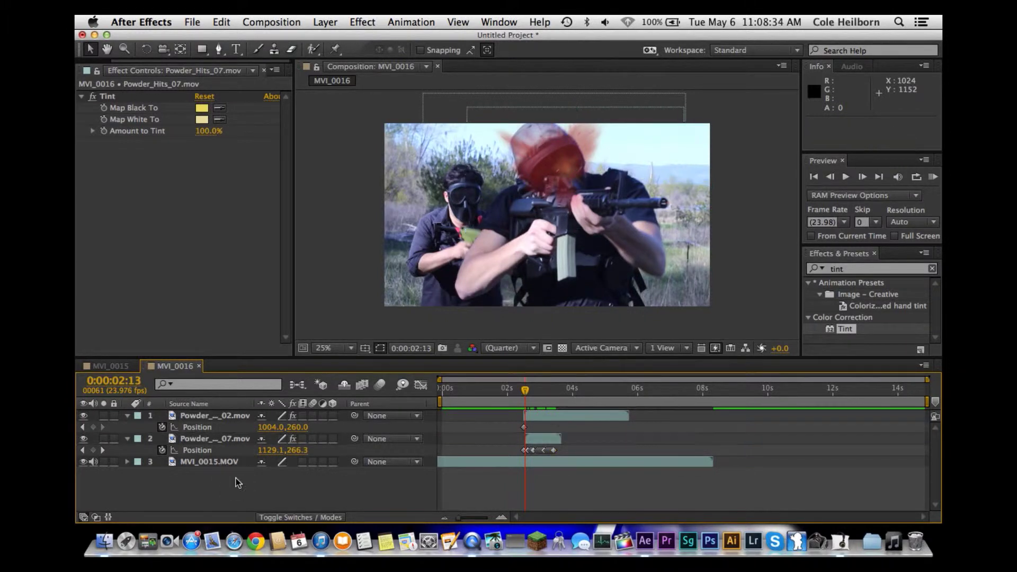
key(space)
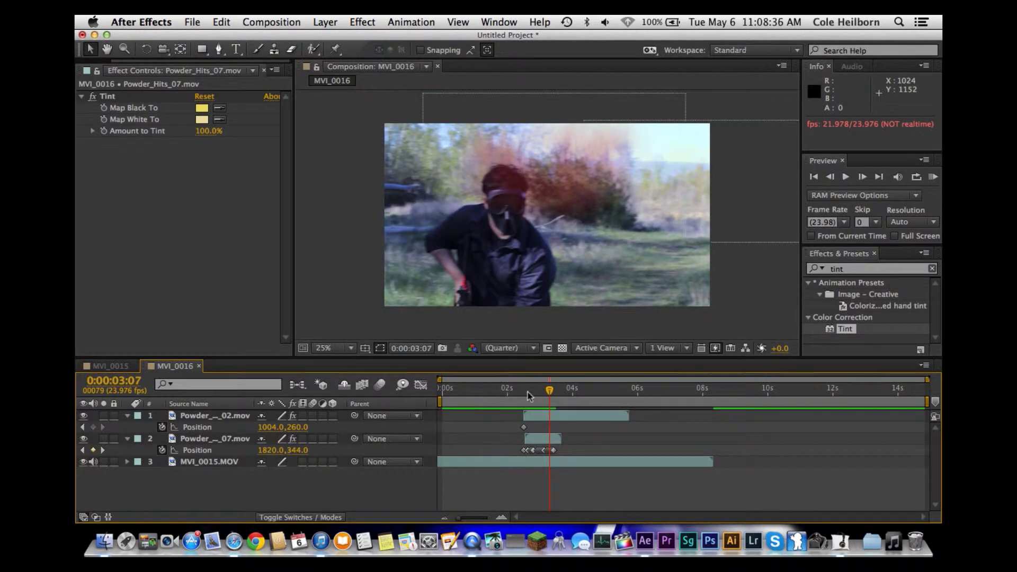
key(space)
click(207, 450)
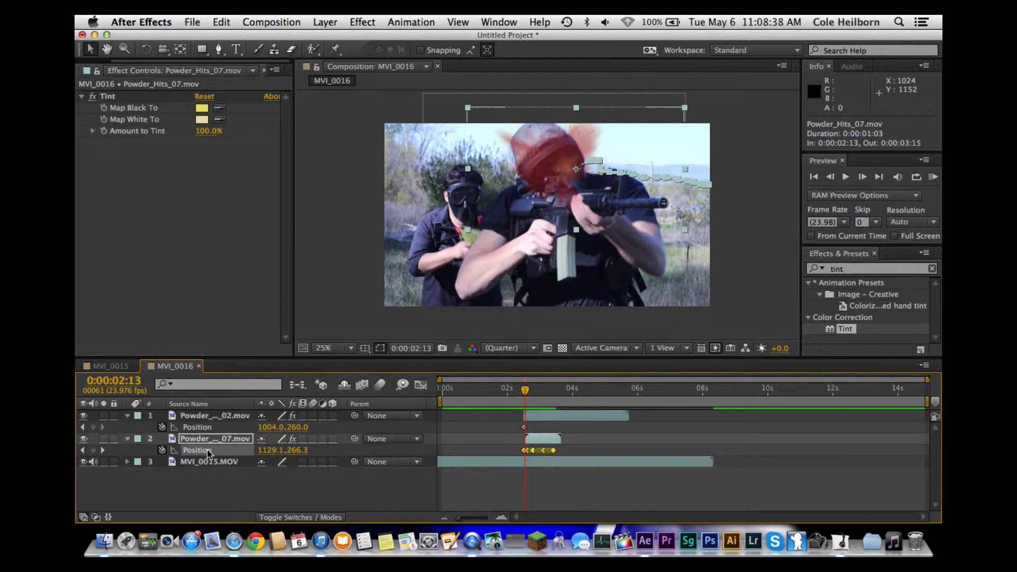
key(ctrl+c)
click(204, 428)
key(ctrl+v)
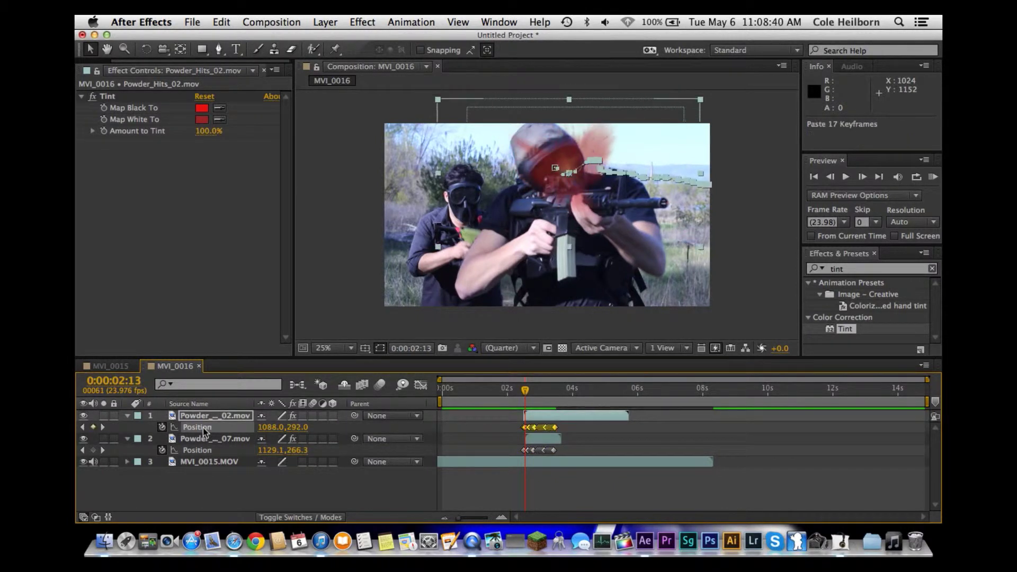
click(479, 484)
Preview both hits, scrubbing from 0:00:01:13 to just past 2 seconds
key(space)
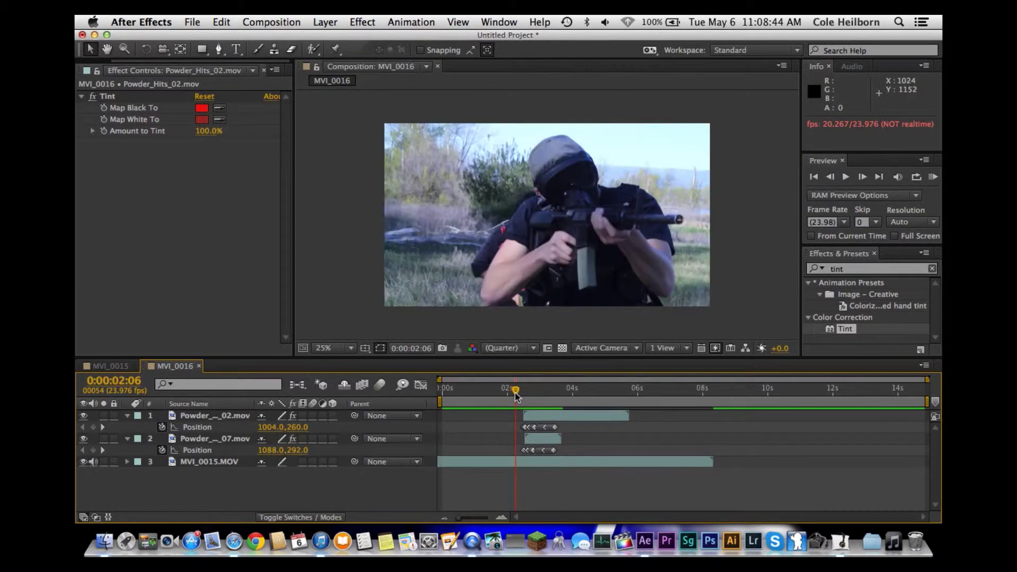
click(490, 391)
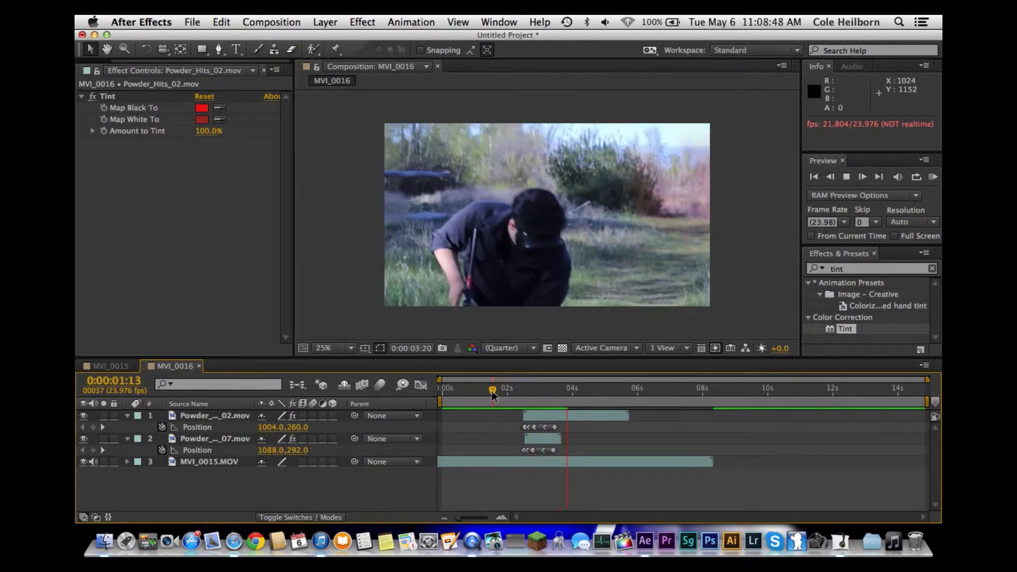
click(497, 393)
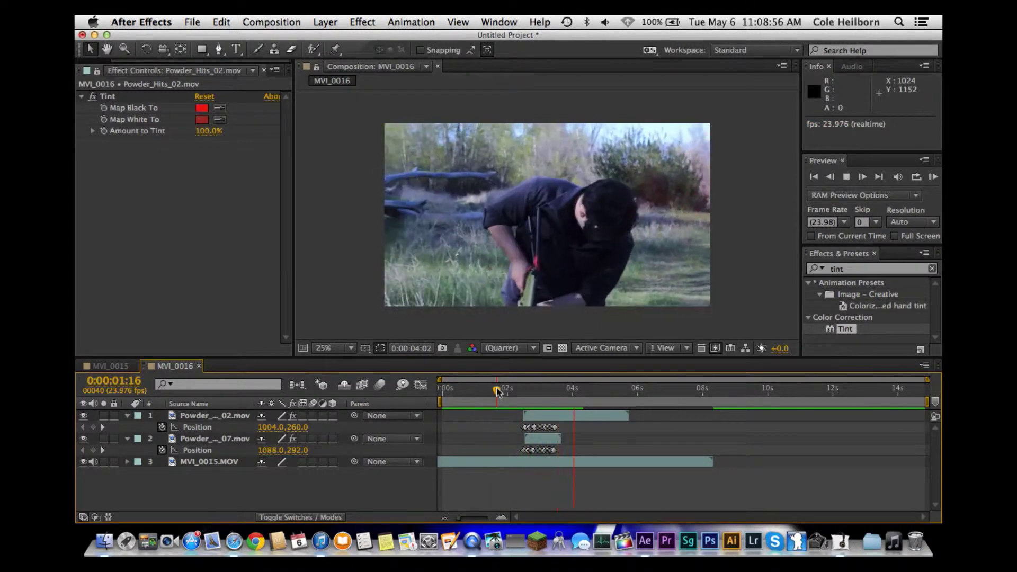
drag(499, 390, 522, 391)
click(192, 22)
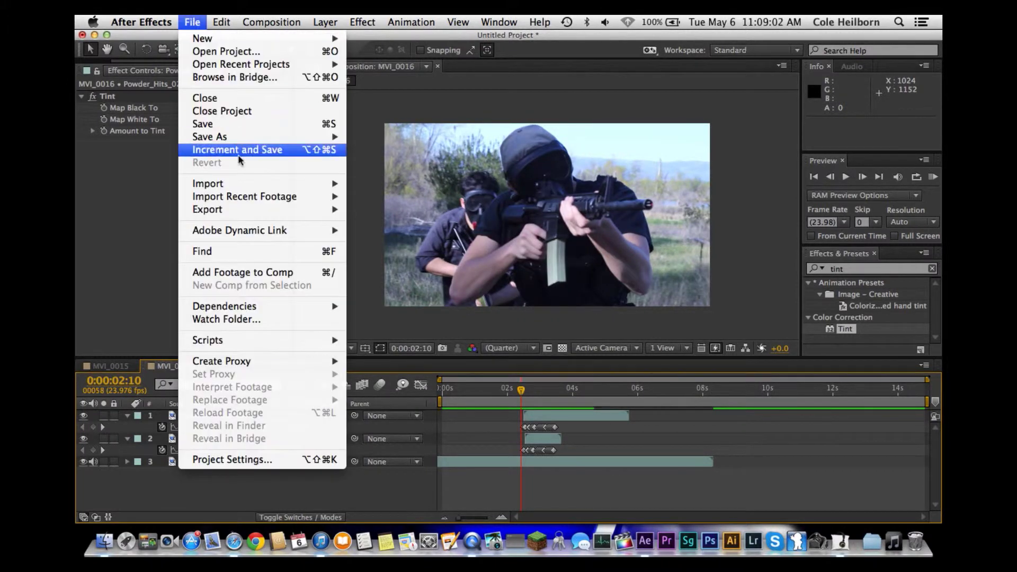
Browse to the 02. Blood folder, preview Blood_Splat_03.mov, and import Blood_Hit_07.mov
mouse_move(287, 184)
click(401, 182)
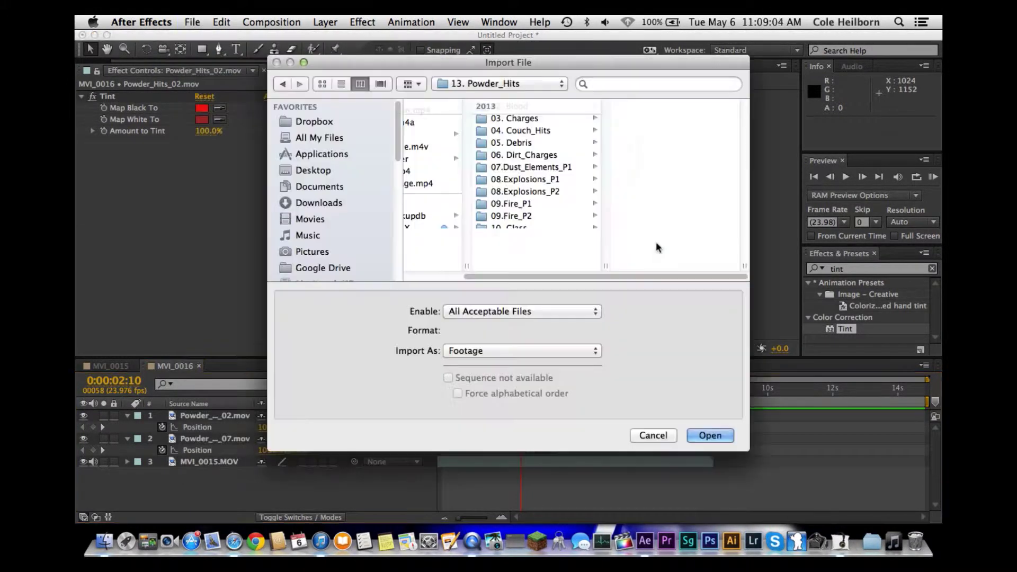
scroll(513, 238, down, 5)
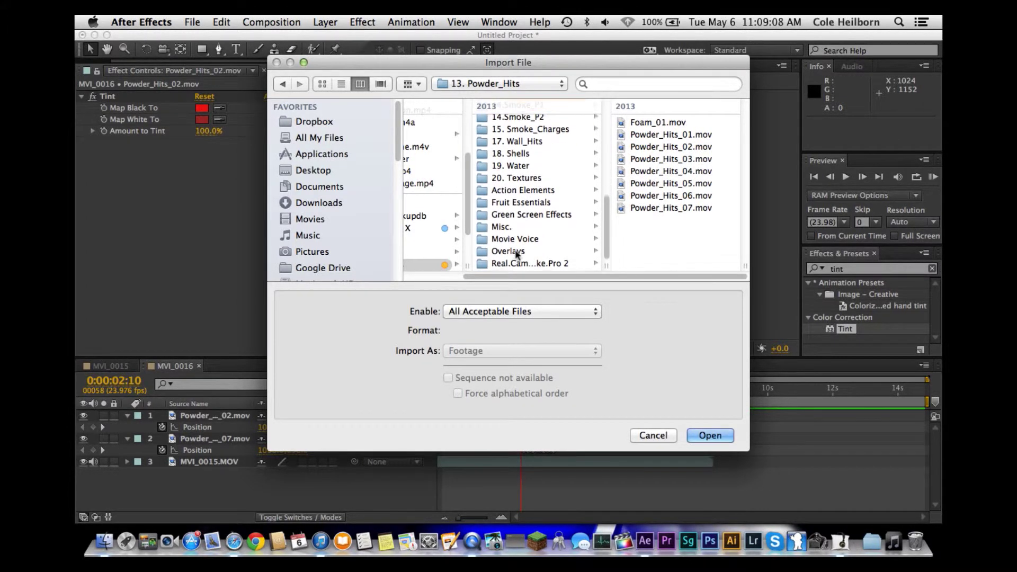
scroll(533, 212, up, 3)
scroll(532, 172, up, 6)
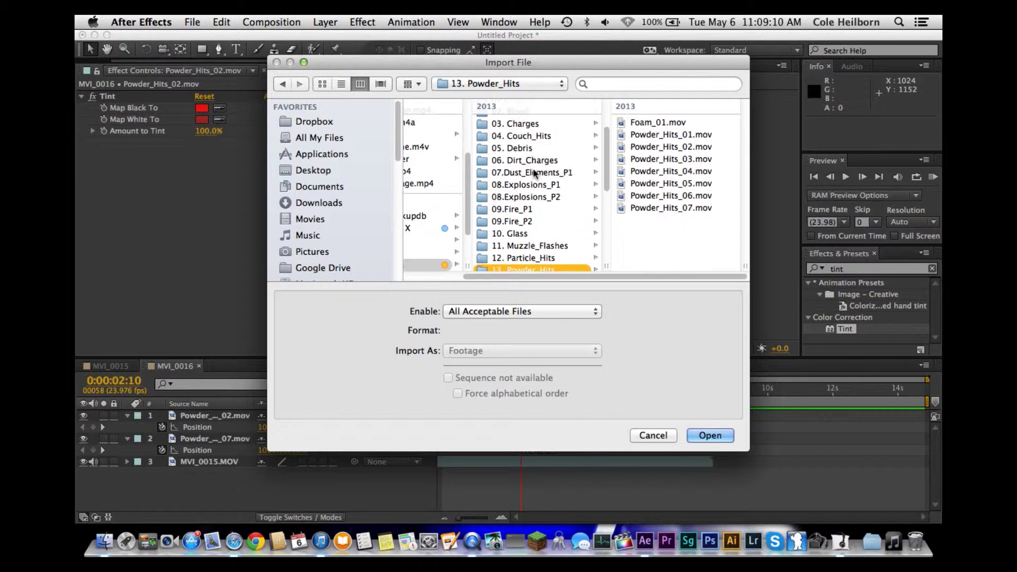
click(521, 168)
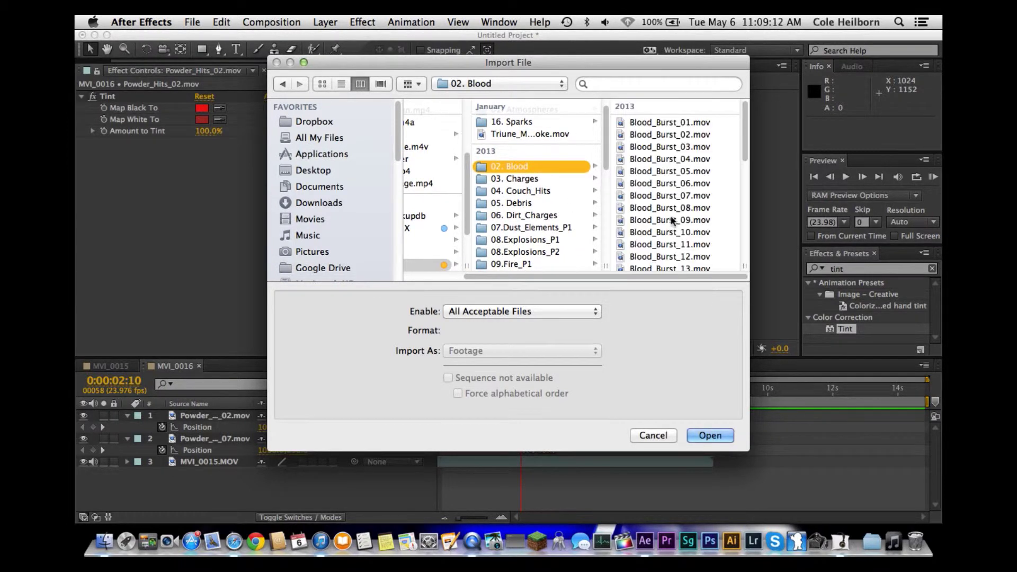
scroll(671, 220, down, 3)
scroll(672, 220, down, 3)
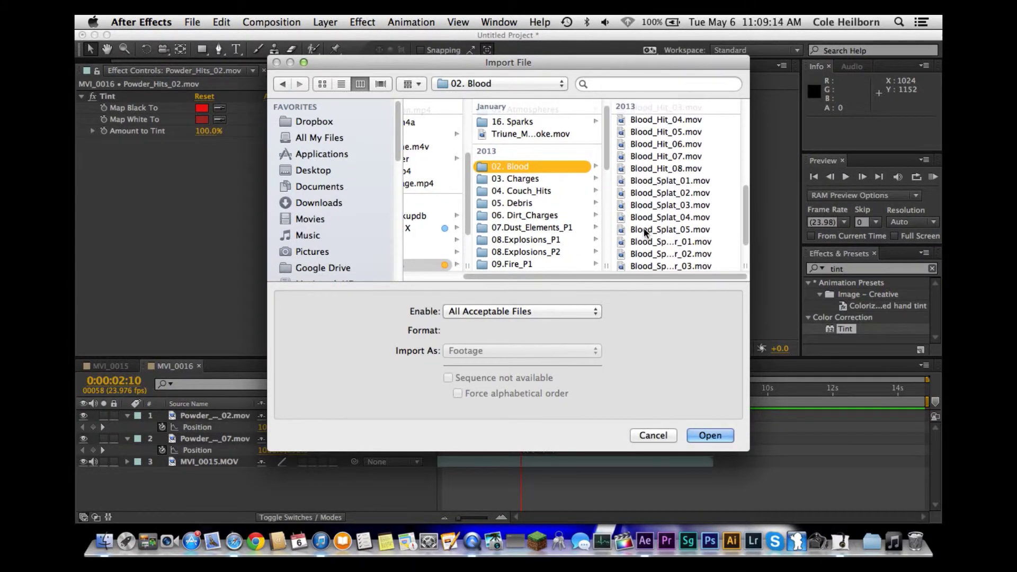
click(670, 206)
click(532, 157)
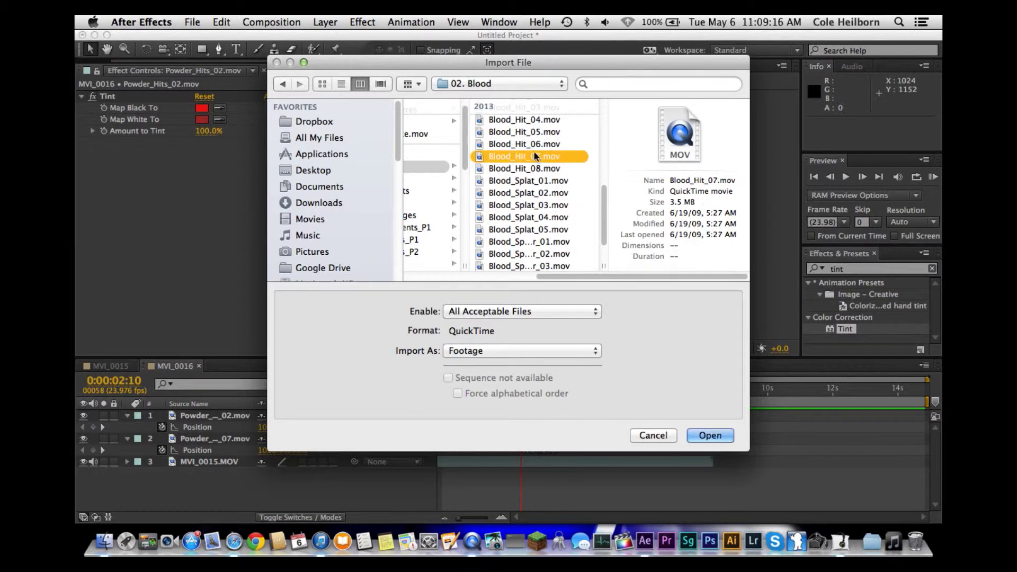
click(706, 440)
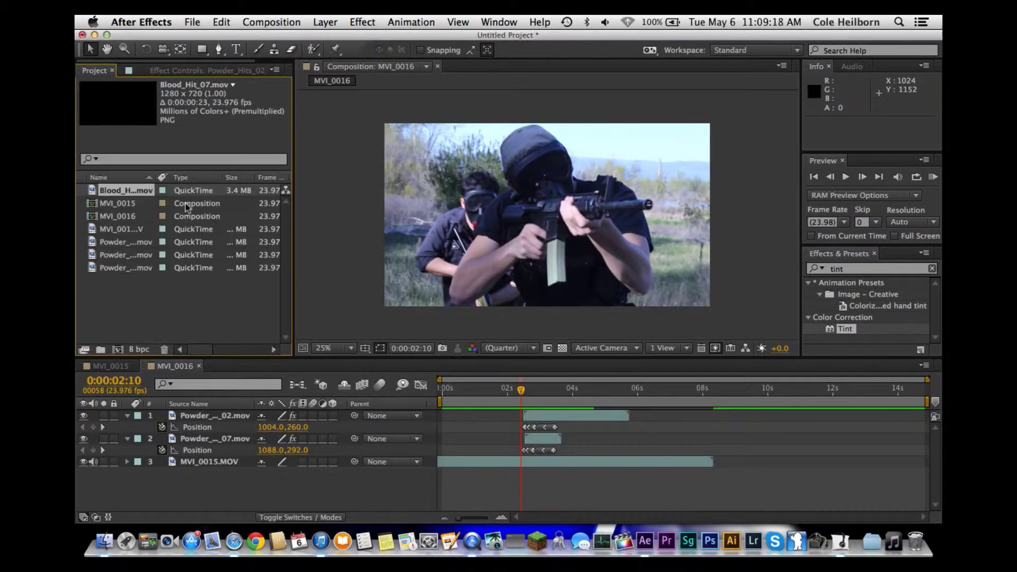
Drop Blood_Hit_07.mov into MVI_0016 as layer 3, reveal its Position, and enable 3D
drag(143, 196, 529, 464)
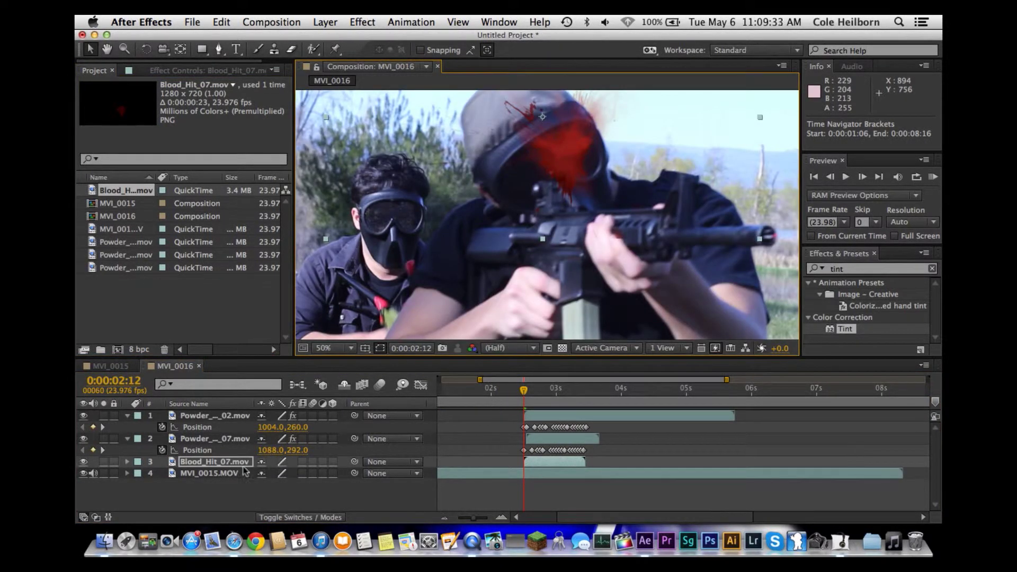
key(p)
click(333, 462)
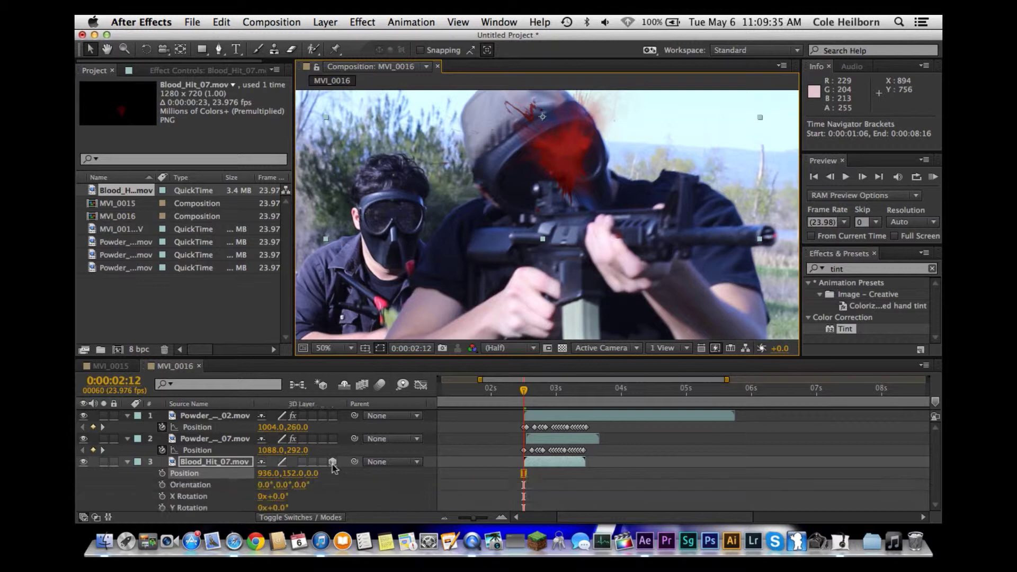
scroll(203, 482, down, 1)
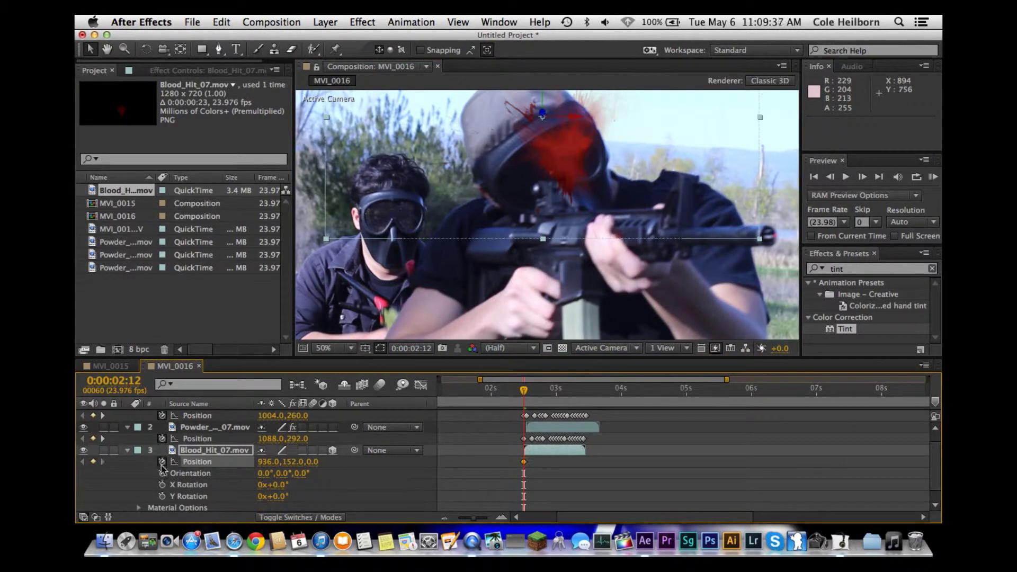
Start X, Y and Z Rotation keyframes on the blood splat and move it with the head
scroll(163, 502, down, 1)
key(r)
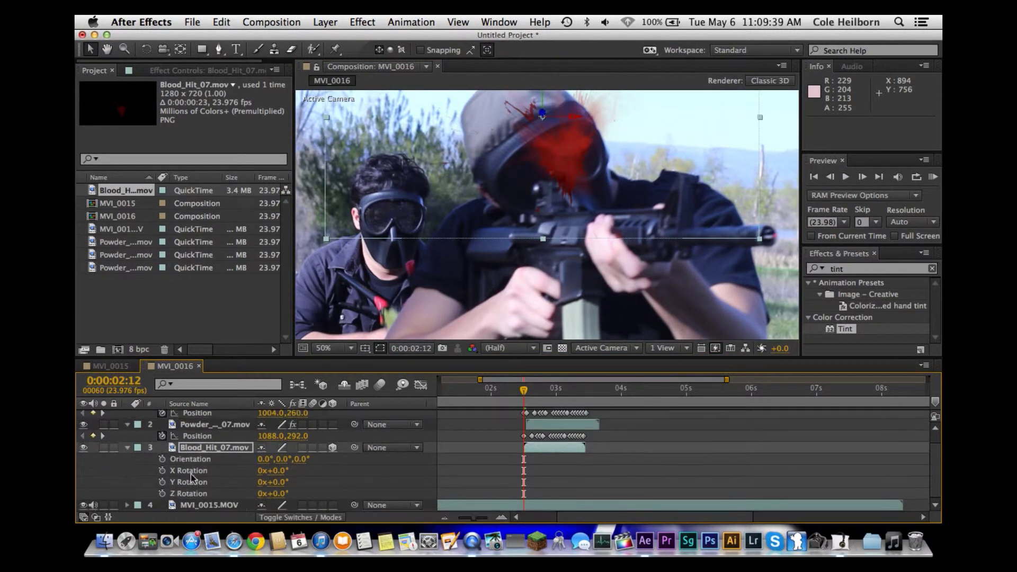
click(162, 471)
click(162, 482)
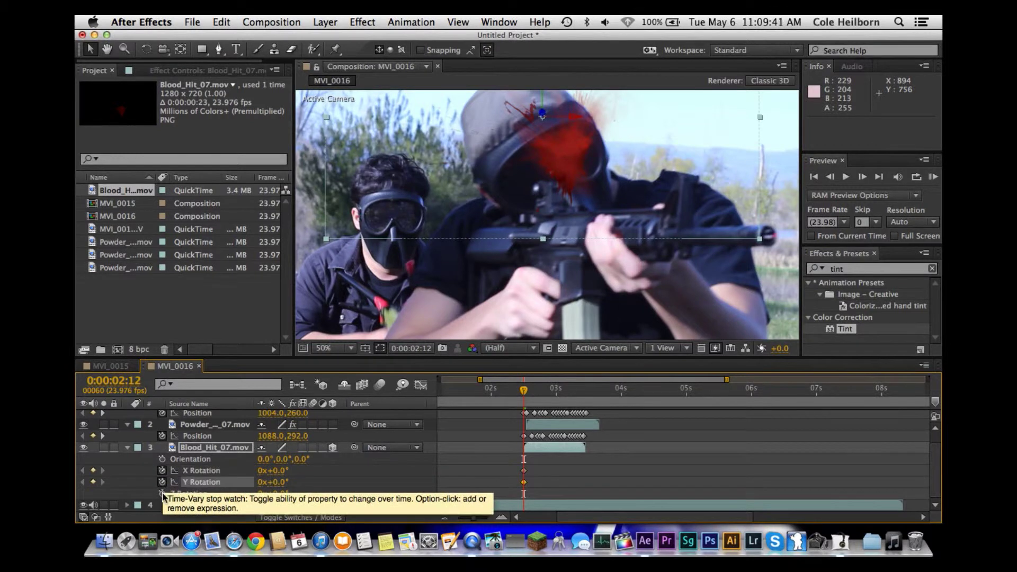
click(162, 493)
key(Page_Down)
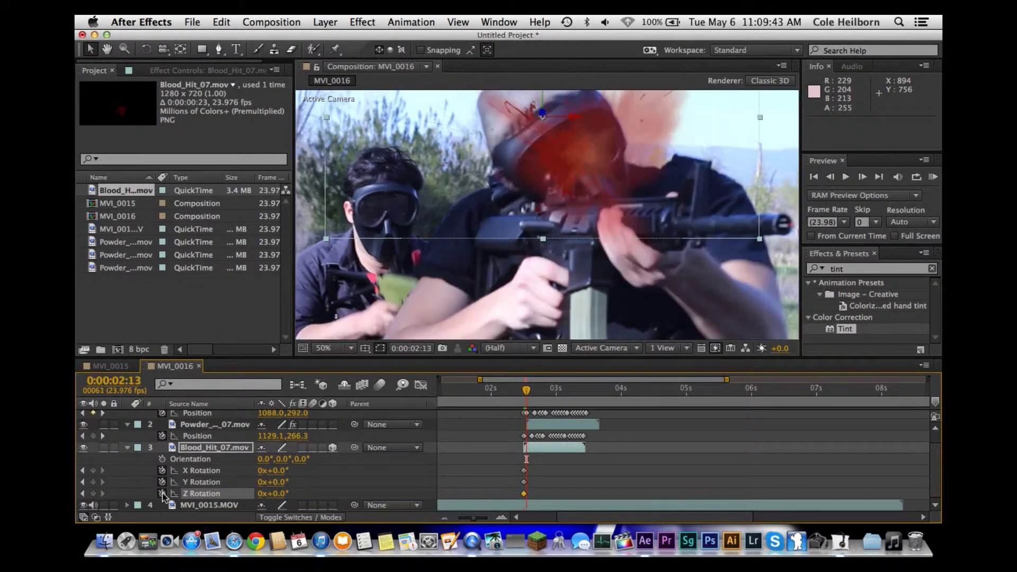
drag(561, 164, 469, 284)
key(Page_Down)
key(Page_Down)
key(Page_Down)
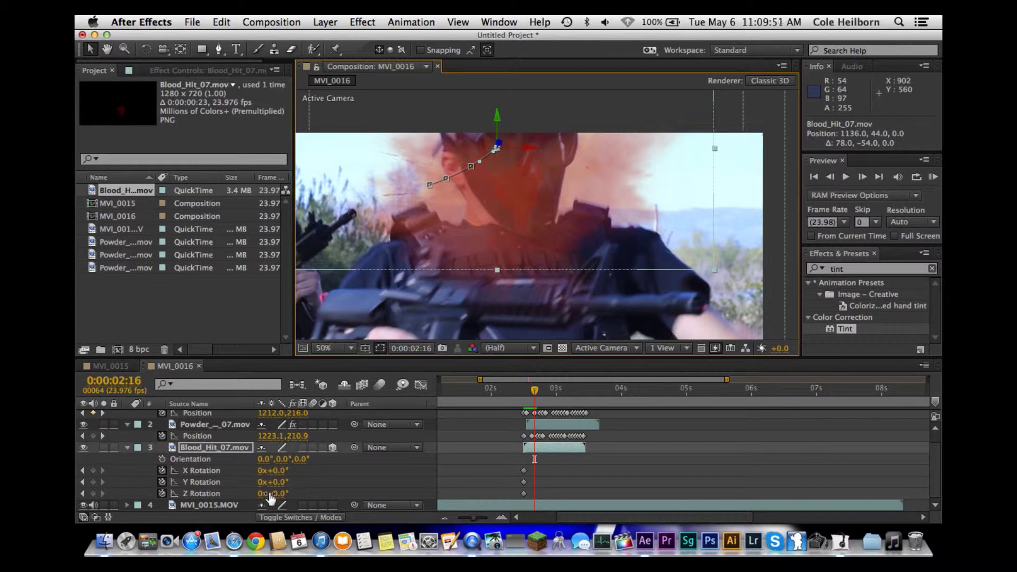
Tilt the splat toward -18° Y and -17° X while tracking it on the head to 0:00:02:22
drag(283, 485, 266, 481)
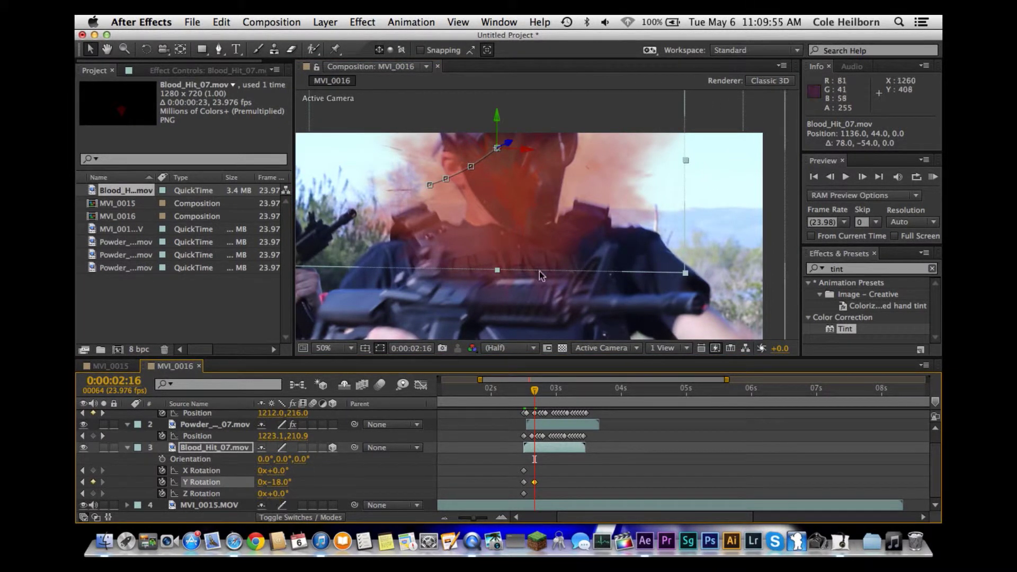
drag(506, 221, 520, 205)
key(Page_Down)
drag(540, 161, 585, 256)
key(Page_Down)
key(Page_Down)
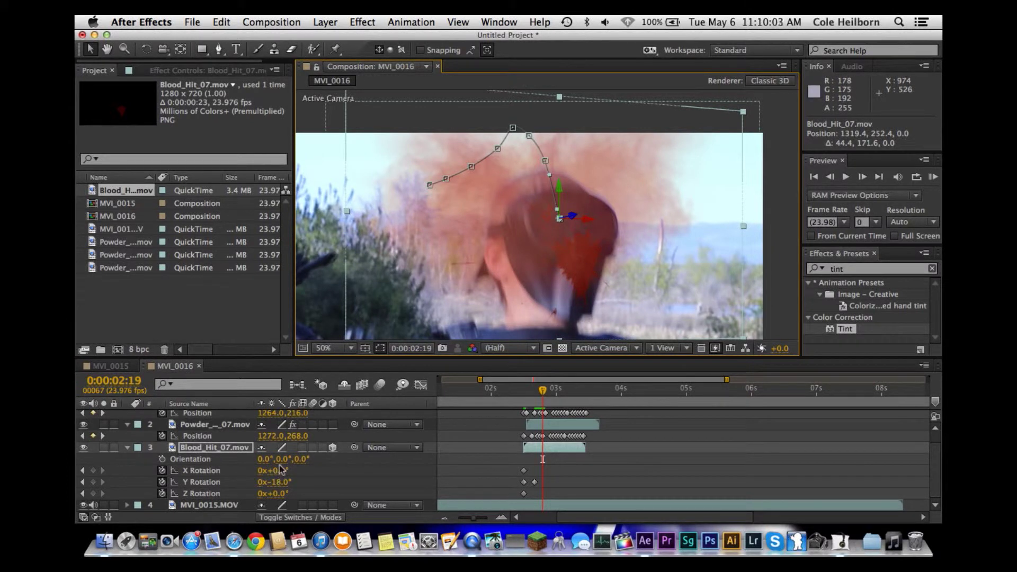
drag(280, 469, 272, 476)
drag(586, 265, 580, 244)
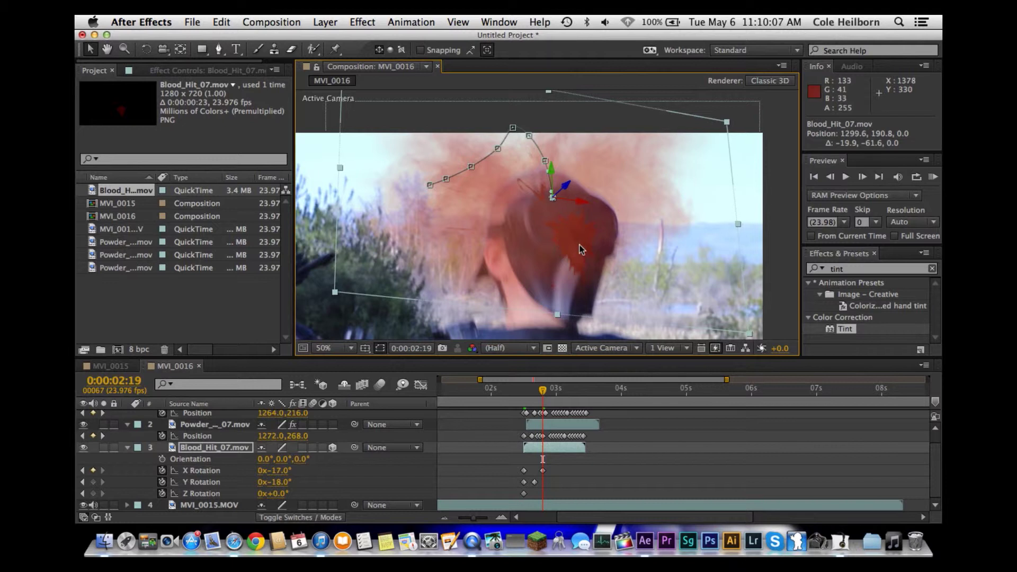
key(Page_Down)
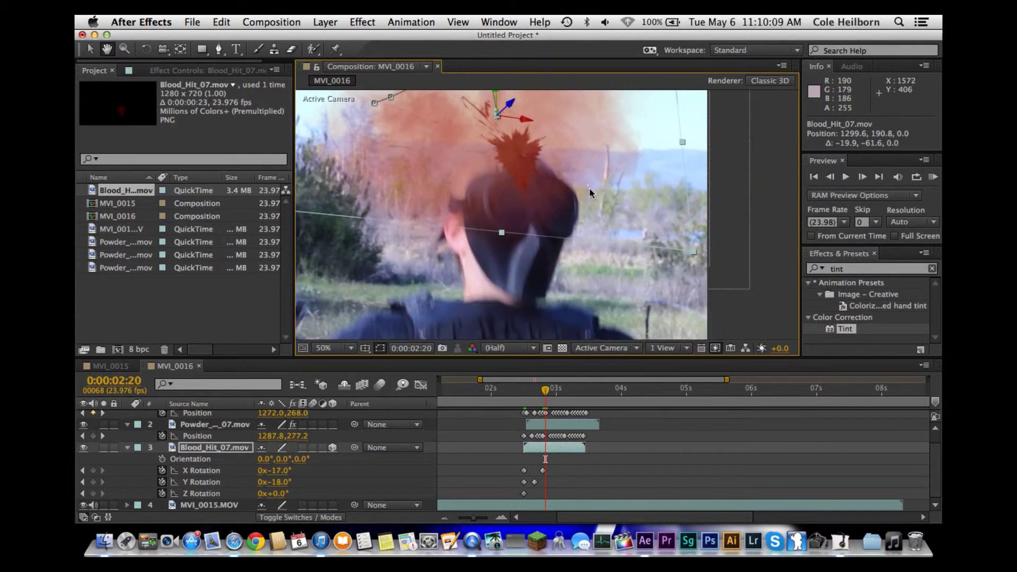
drag(513, 159, 620, 346)
key(Page_Down)
key(Page_Down)
key(Page_Down)
key(Page_Down)
key(Page_Down)
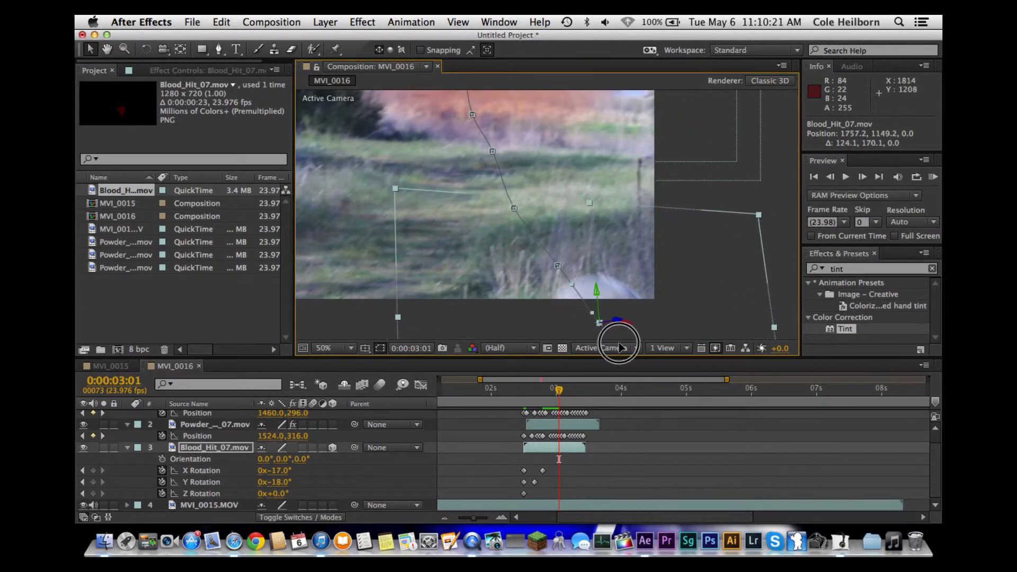
Preview the blood hit around 0:00:02:12, then collapse Blood_Hit_07's rotation properties
click(523, 390)
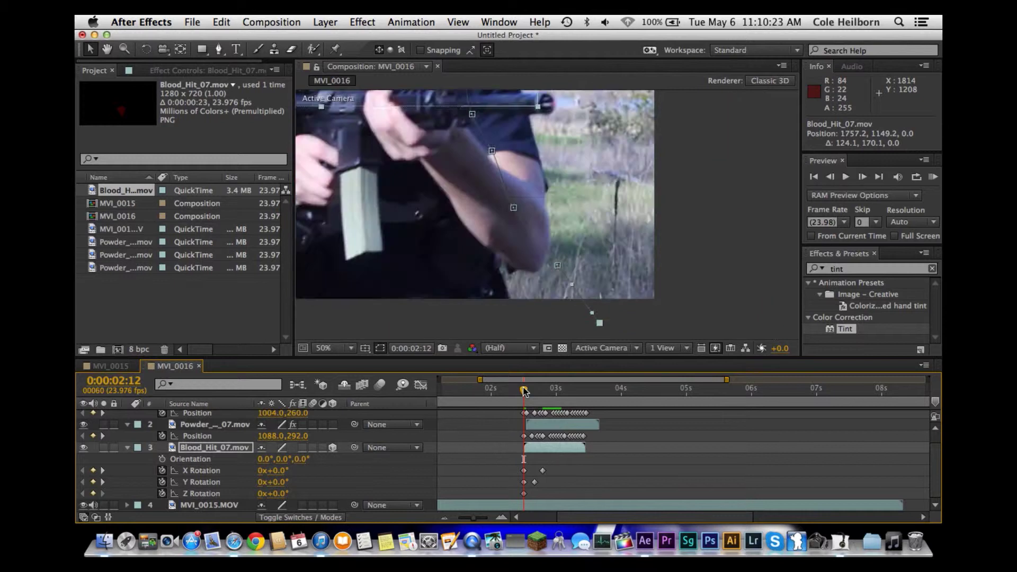
scroll(595, 277, down, 1)
click(505, 390)
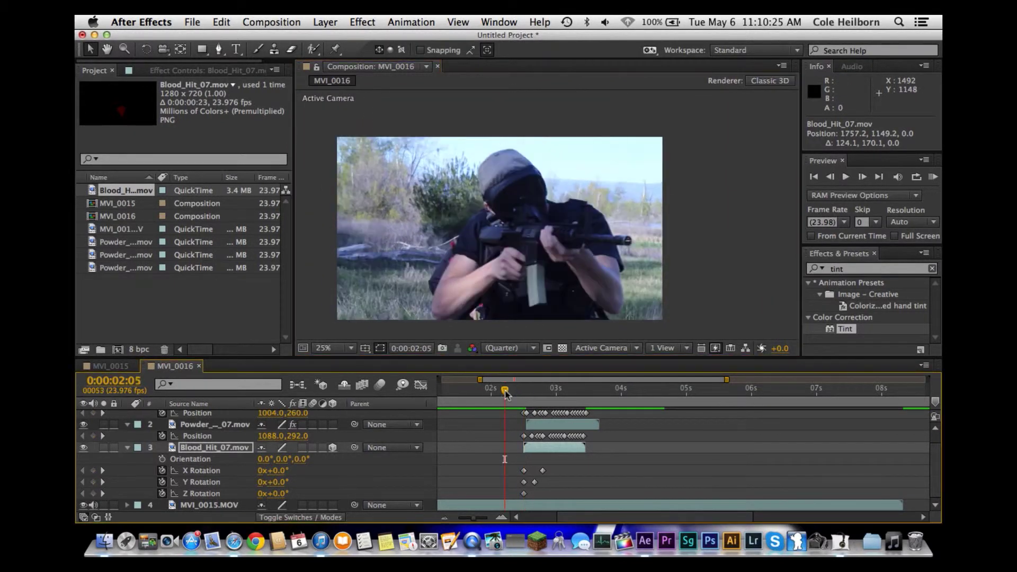
click(638, 463)
key(space)
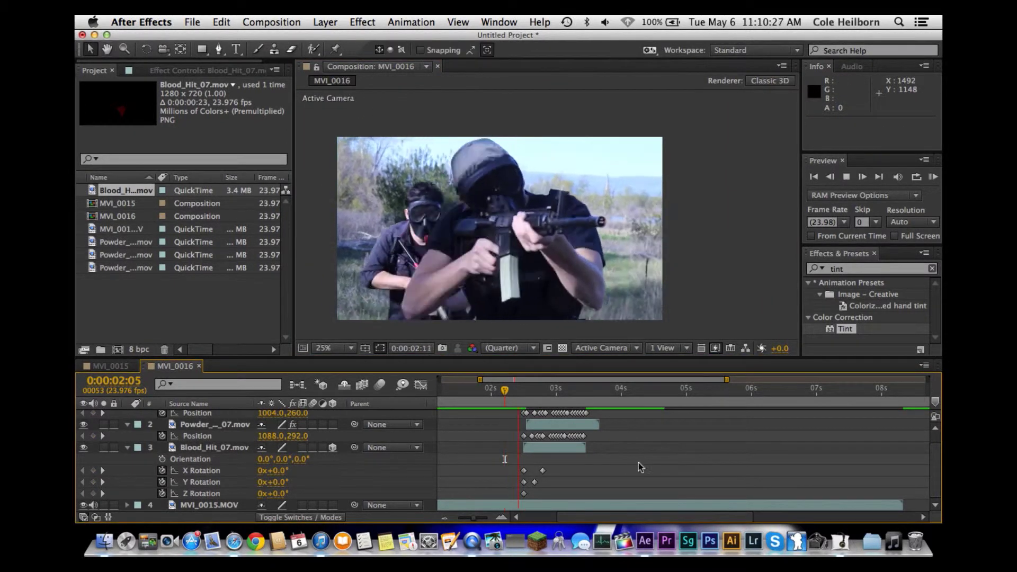
key(space)
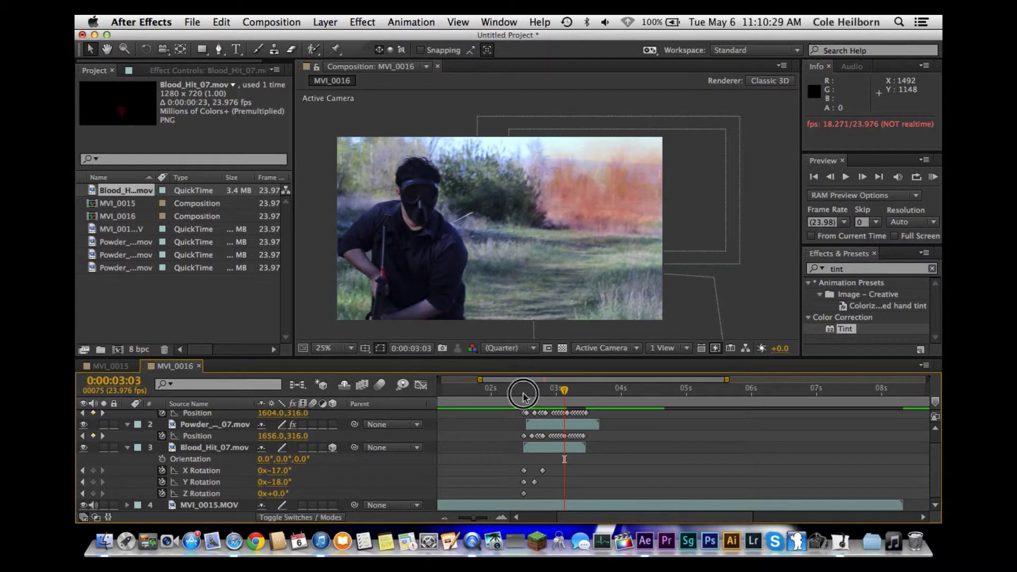
click(523, 394)
key(space)
key(space)
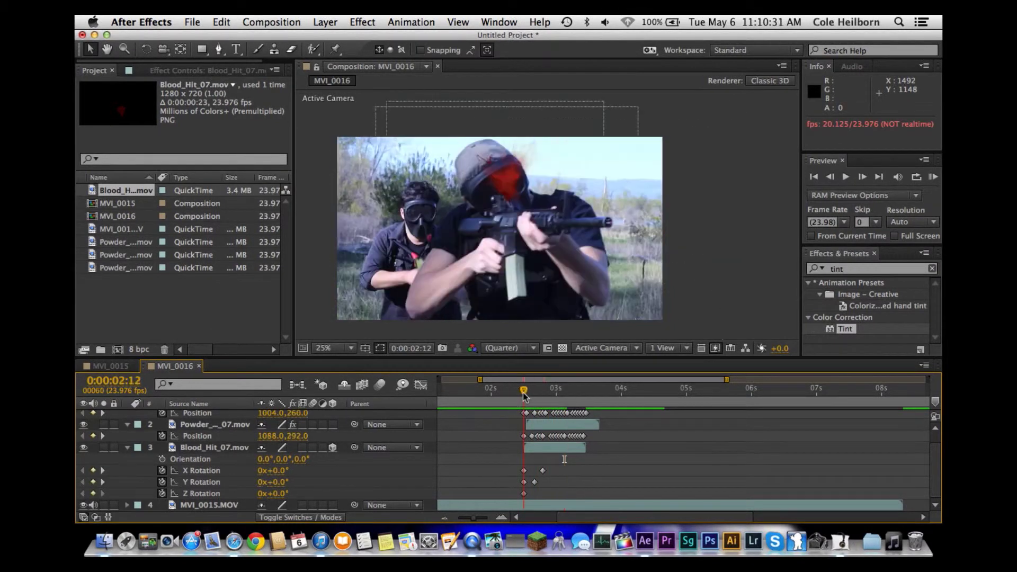
click(128, 448)
click(208, 464)
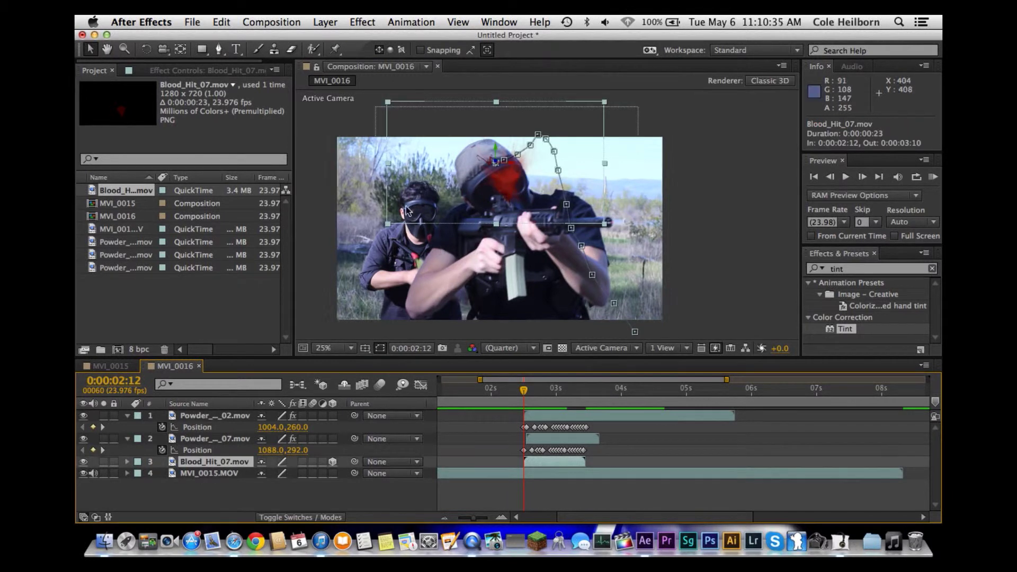
Draw a six-point mask on Blood_Hit_07 around the player's face and helmet
key(space)
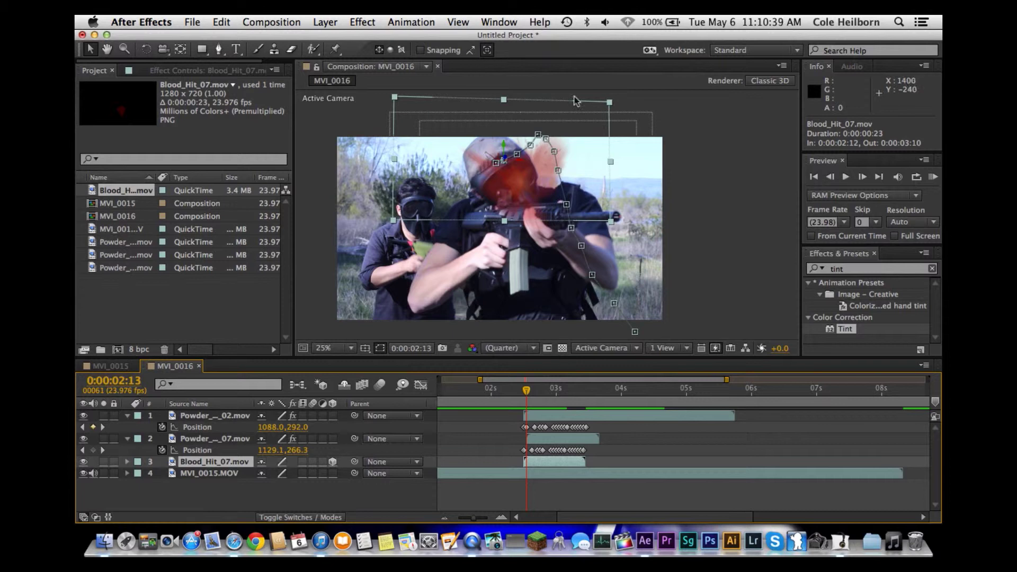
key(g)
scroll(533, 139, up, 2)
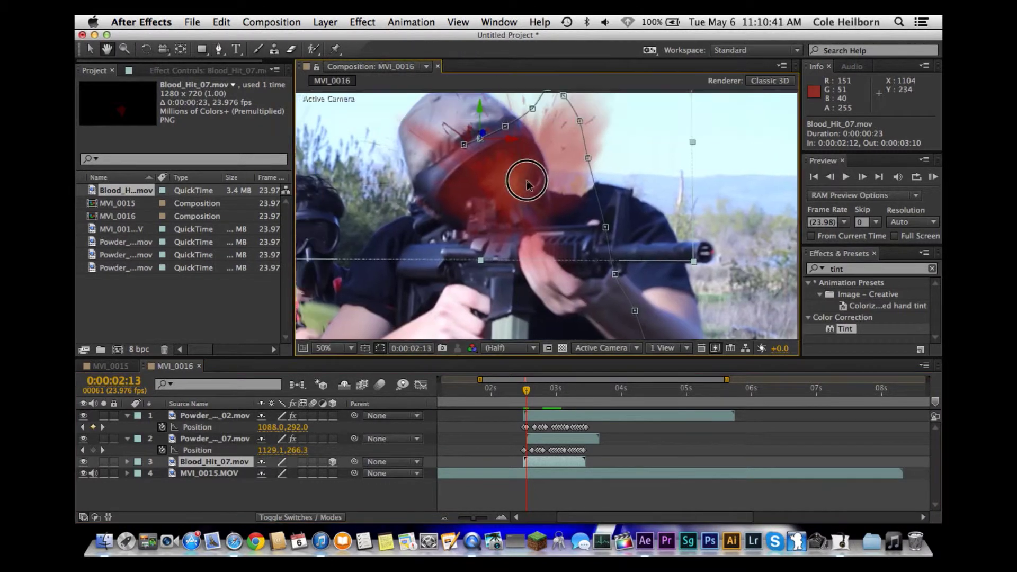
click(530, 149)
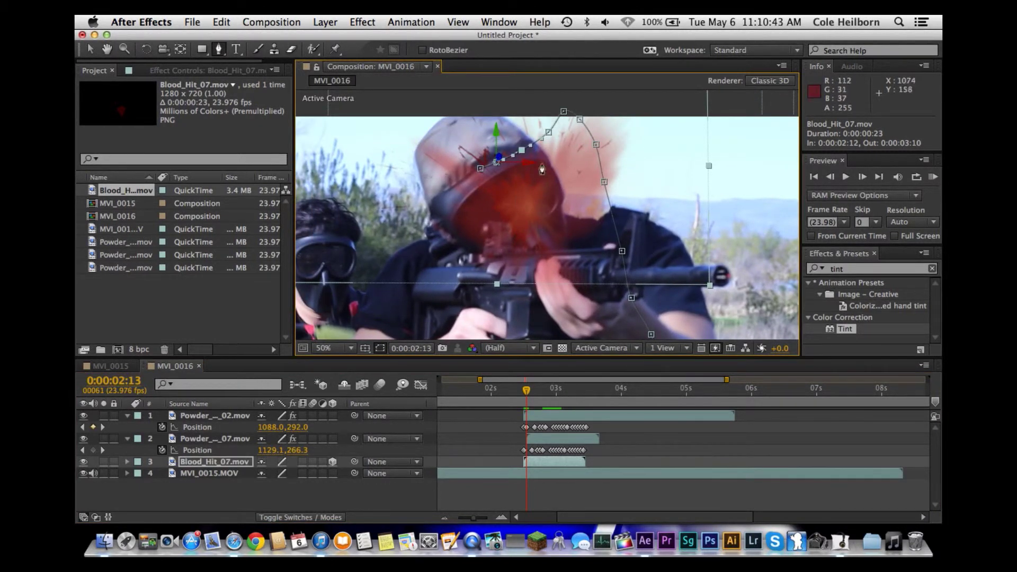
click(537, 156)
drag(466, 187, 457, 202)
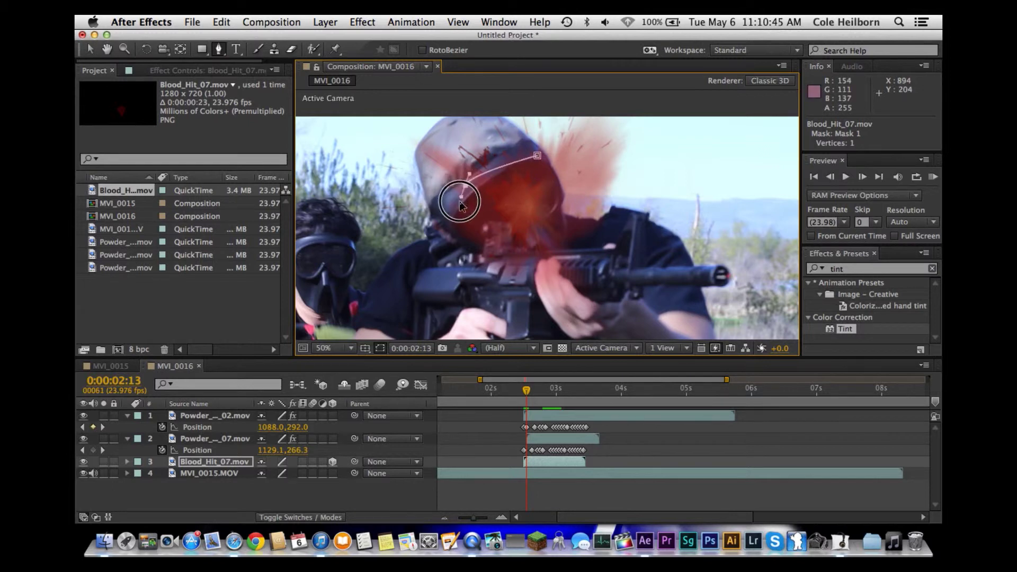
click(468, 243)
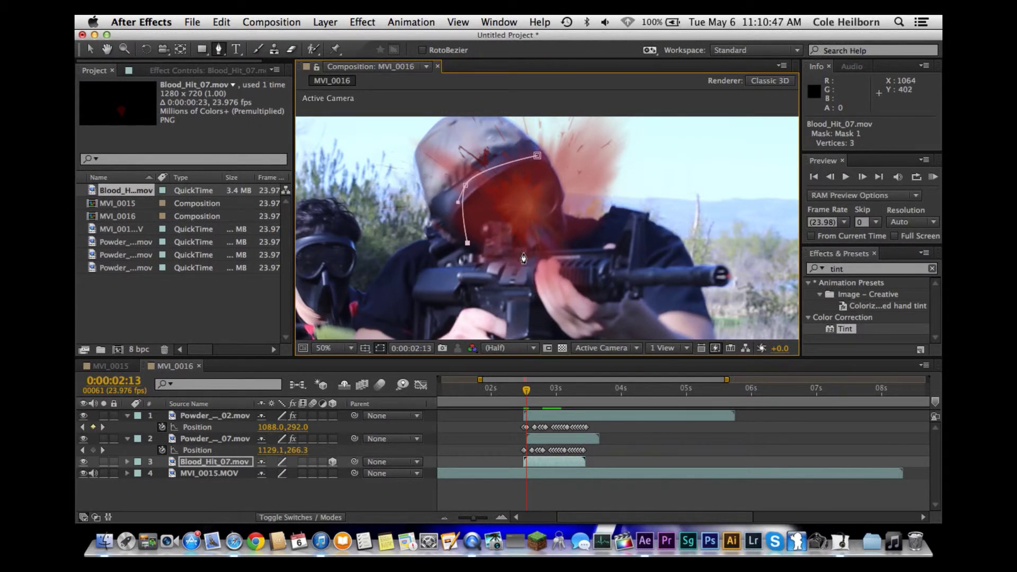
drag(523, 253, 537, 253)
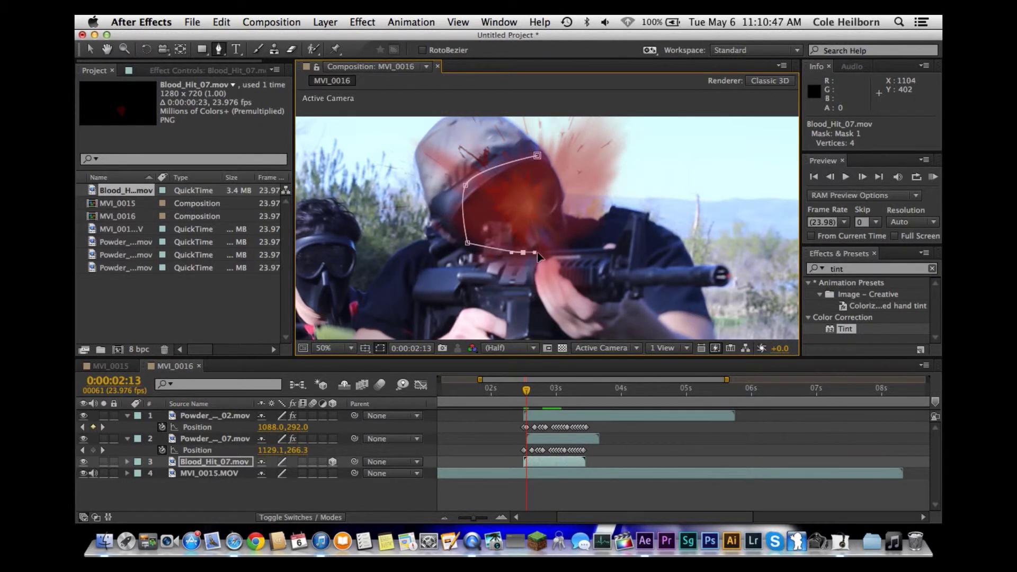
Lower the Blood_Hit_07 layer's opacity to 68%
click(227, 466)
key(t)
drag(271, 477, 252, 477)
Apply Fast Blur to Blood_Hit_07 with Blurriness set to 20.0
click(840, 271)
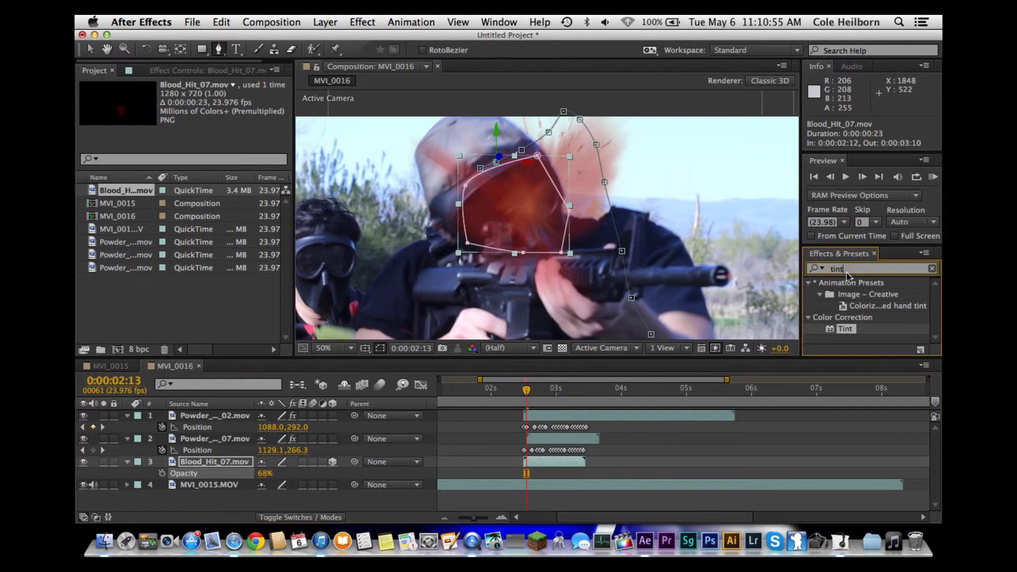
text(fast)
scroll(874, 307, down, 1)
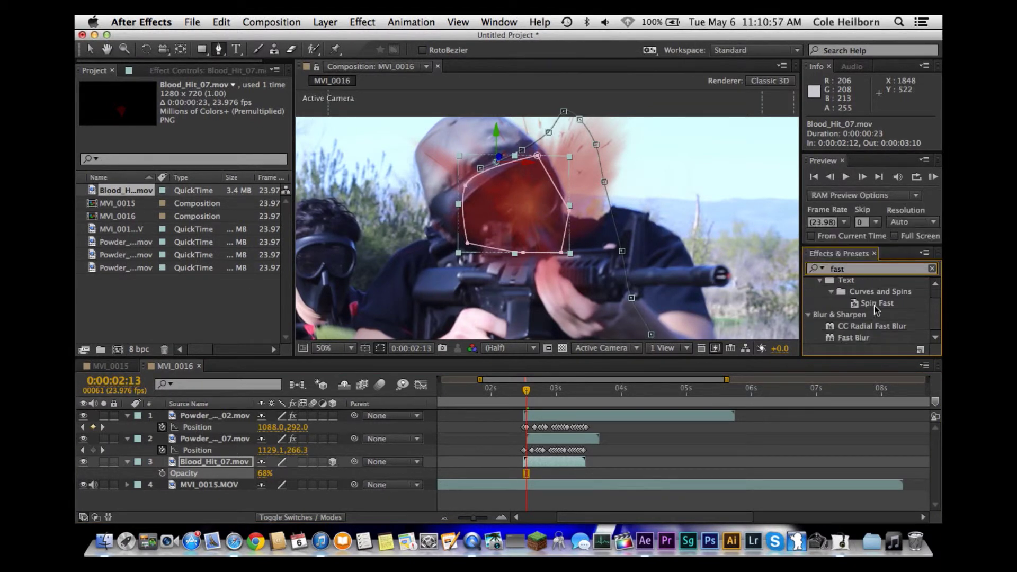
drag(864, 339, 236, 462)
drag(204, 112, 220, 116)
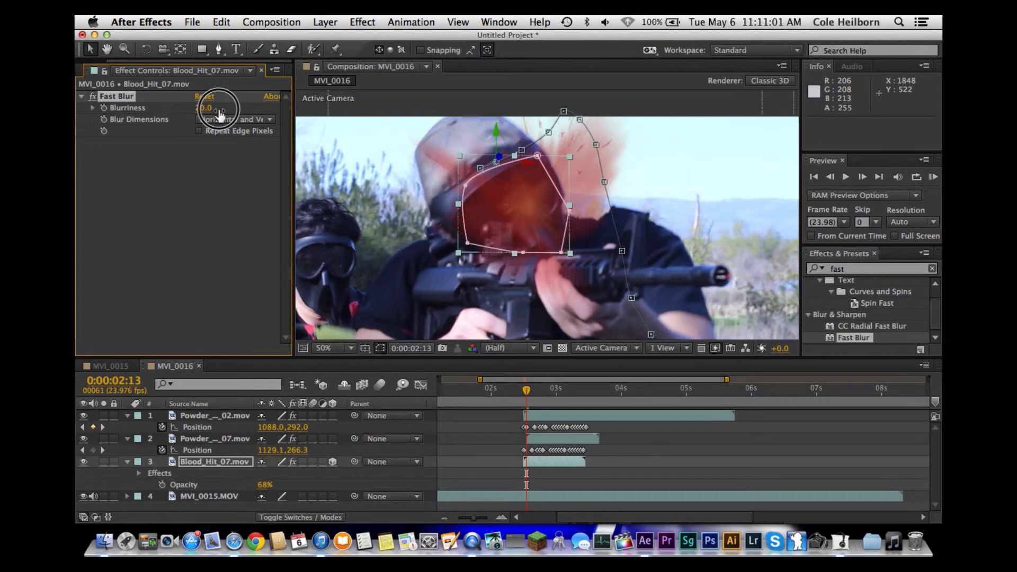
Deselect the splat layer, return to just before the hit and zoom the viewer out
click(348, 505)
click(494, 387)
key(comma)
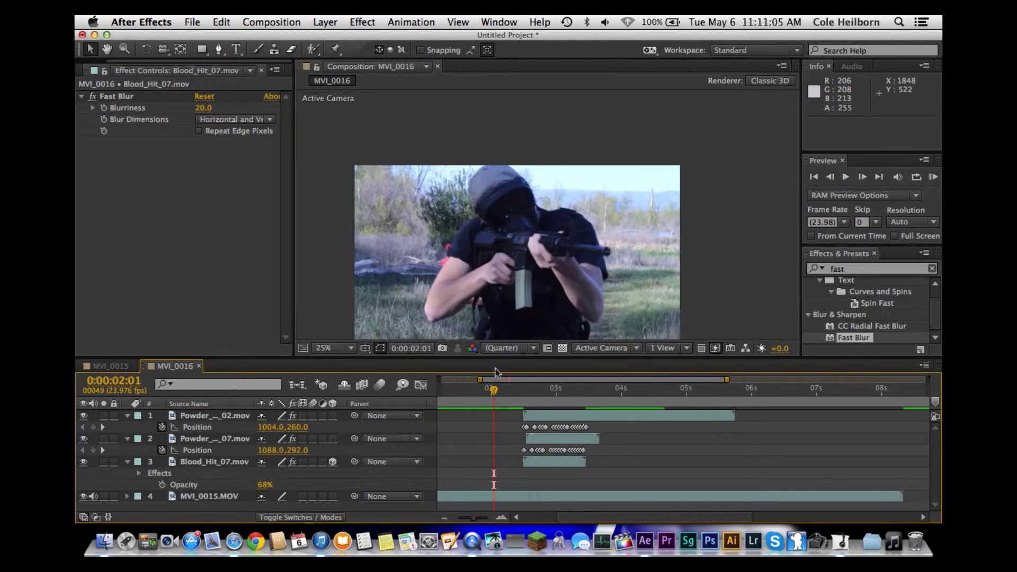
Preview the MVI_0016 composite several times, from just before the hit and from 1:22
drag(545, 284, 532, 265)
key(space)
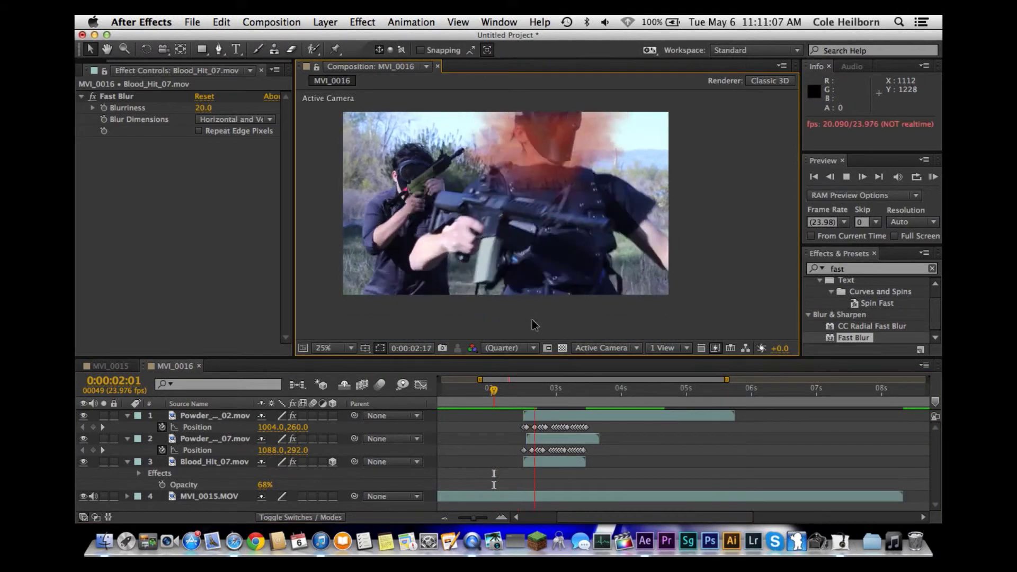
key(space)
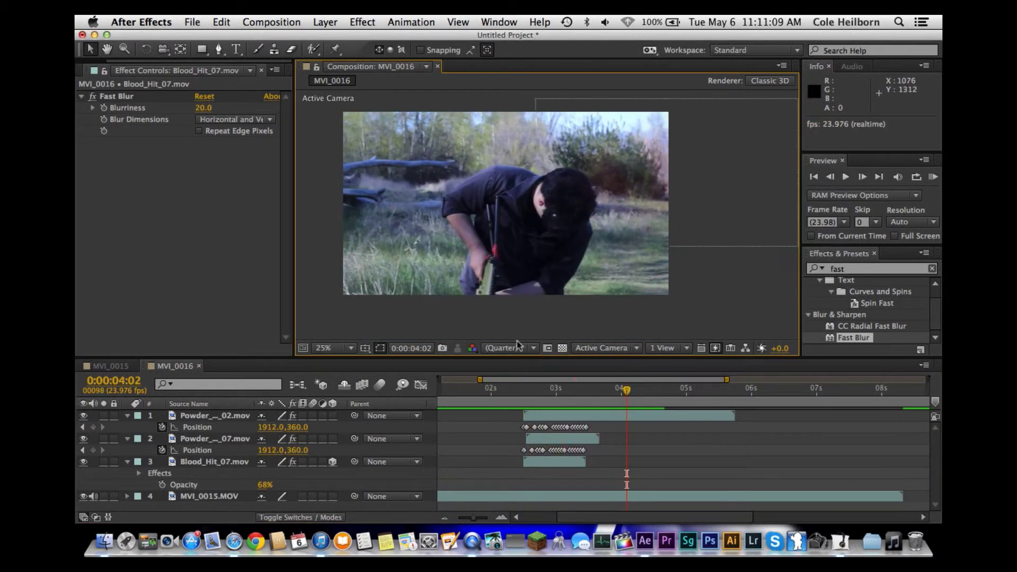
click(505, 391)
key(space)
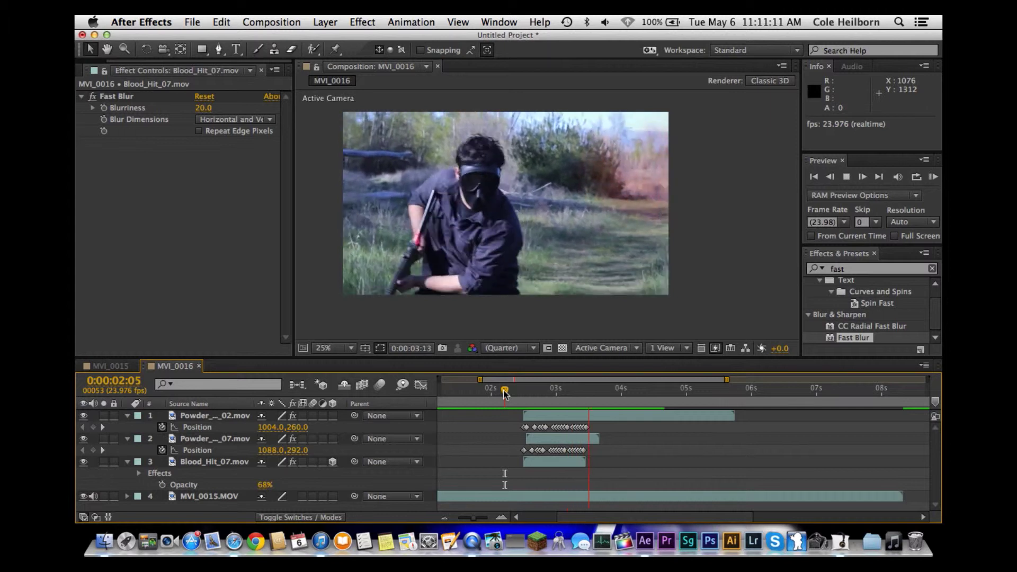
click(486, 391)
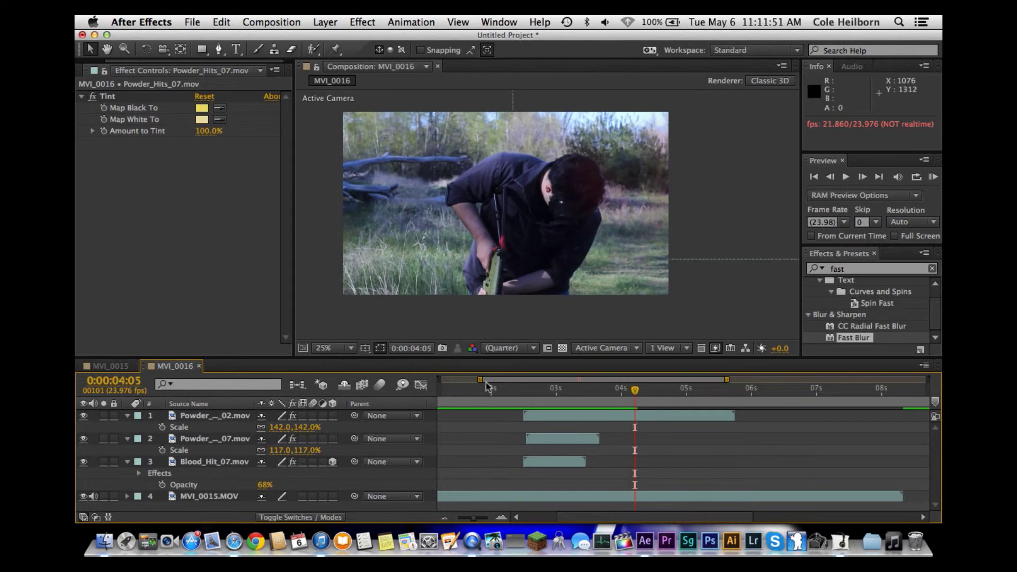
click(487, 391)
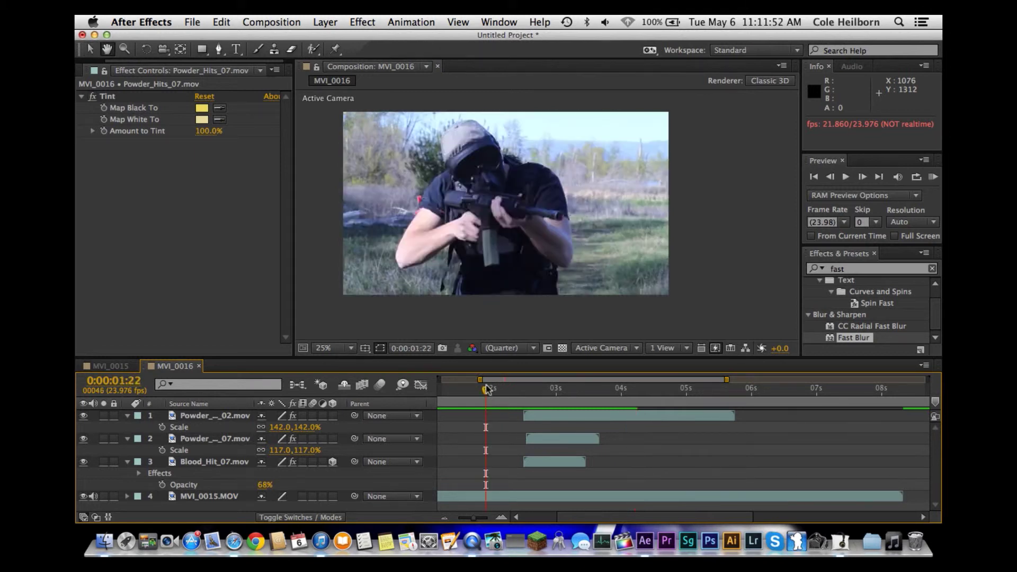
key(space)
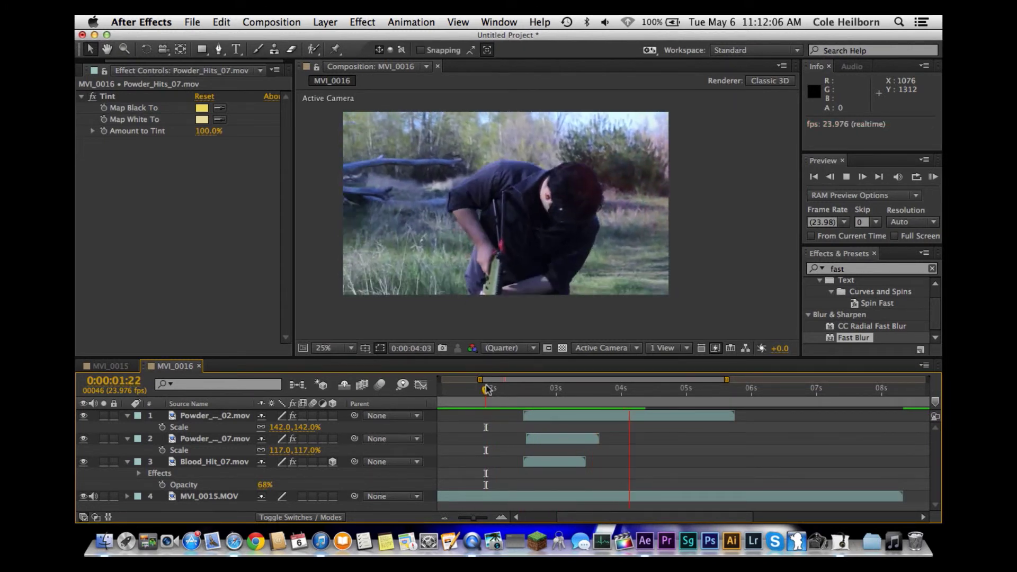
key(KP_0)
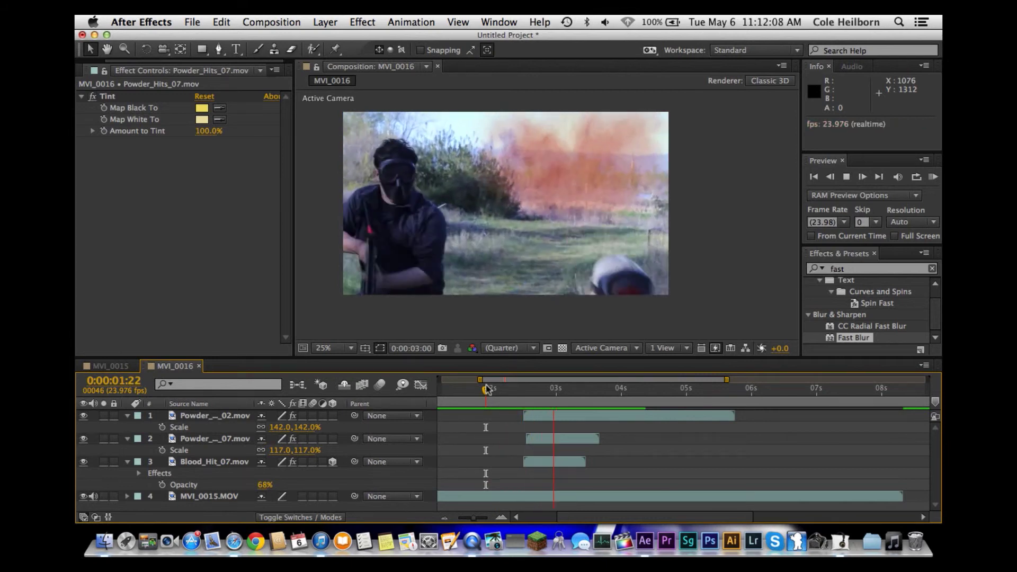